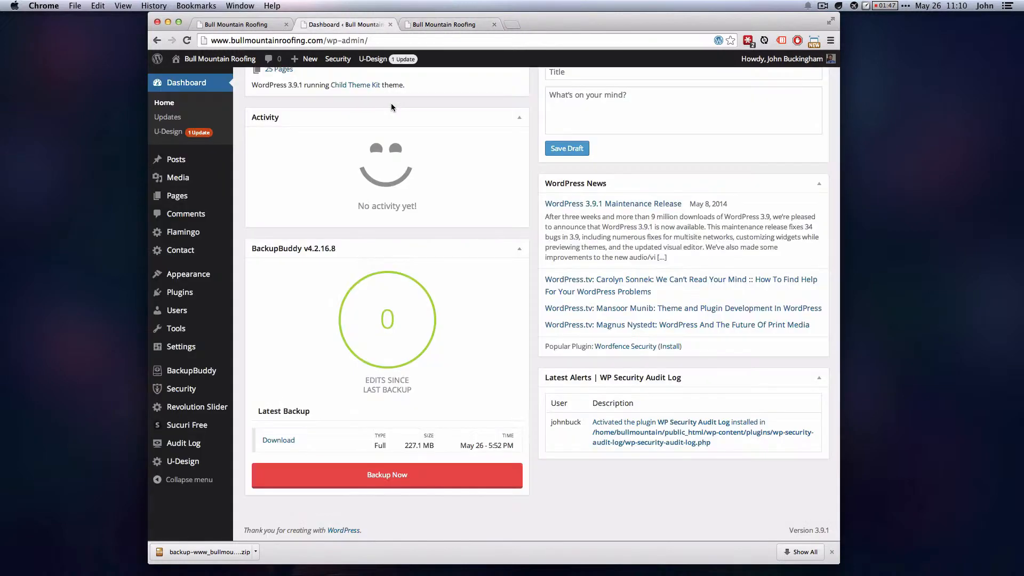
- Look over the WordPress dashboard and the Bull Mountain Roofing home page, ending back on the dashboard
{"action": "scroll", "coordinate": [538, 235], "scroll_direction": "up", "scroll_amount": 3}
{"action": "scroll", "coordinate": [533, 165], "scroll_direction": "down", "scroll_amount": 2}
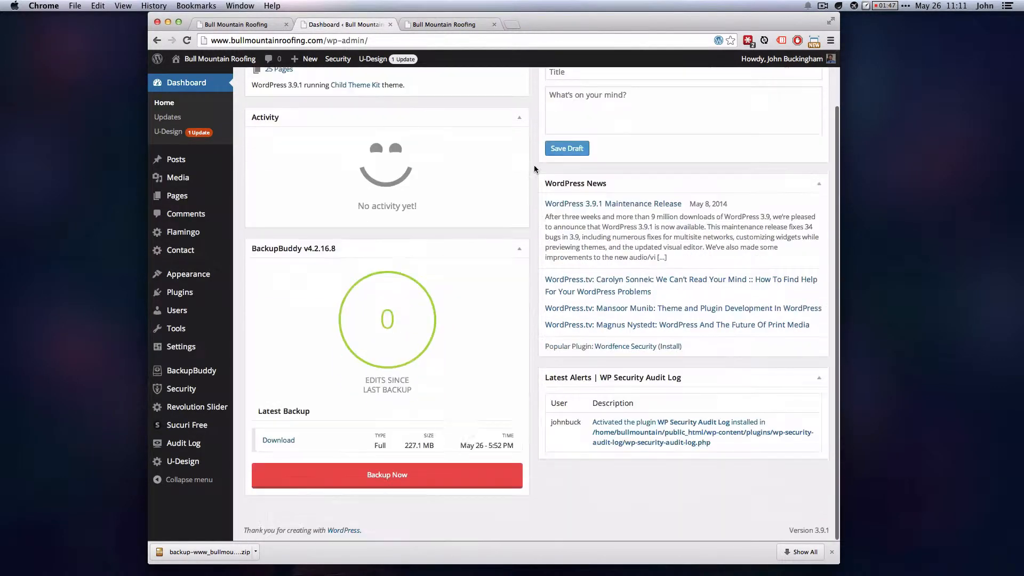
{"action": "scroll", "coordinate": [533, 165], "scroll_direction": "up", "scroll_amount": 2}
{"action": "left_click", "coordinate": [236, 25]}
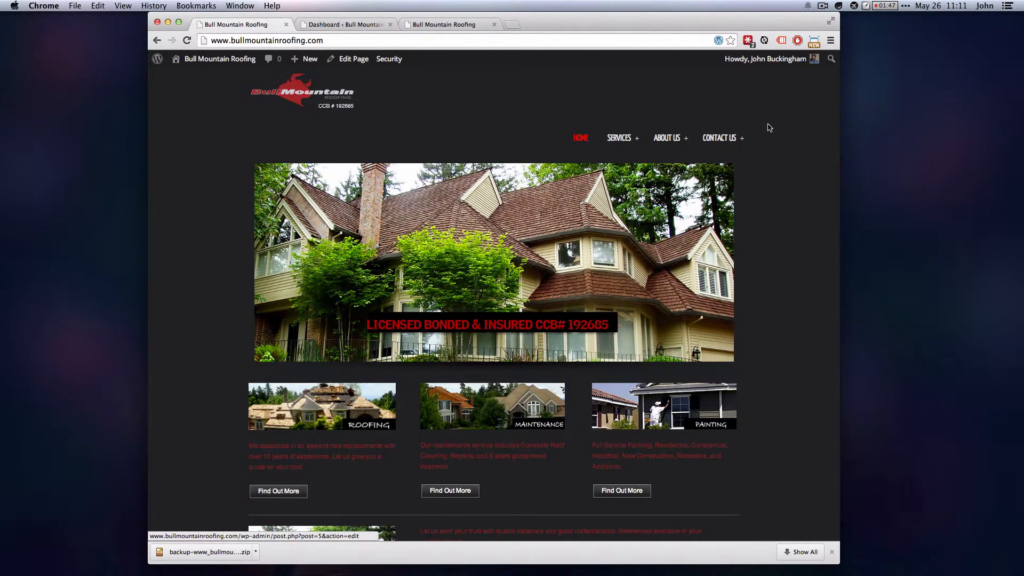
{"action": "mouse_move", "coordinate": [639, 139]}
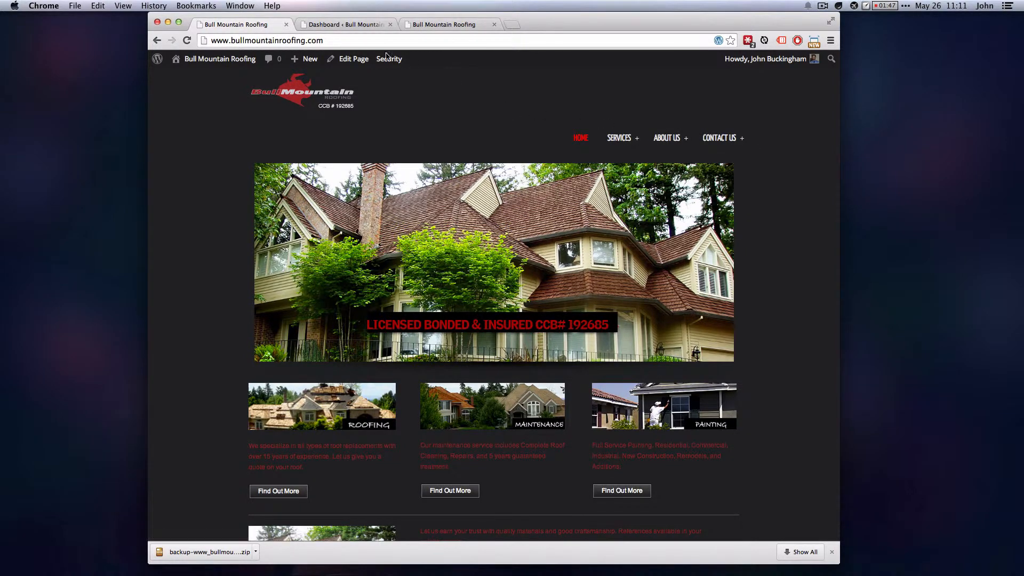
{"action": "left_click", "coordinate": [346, 25]}
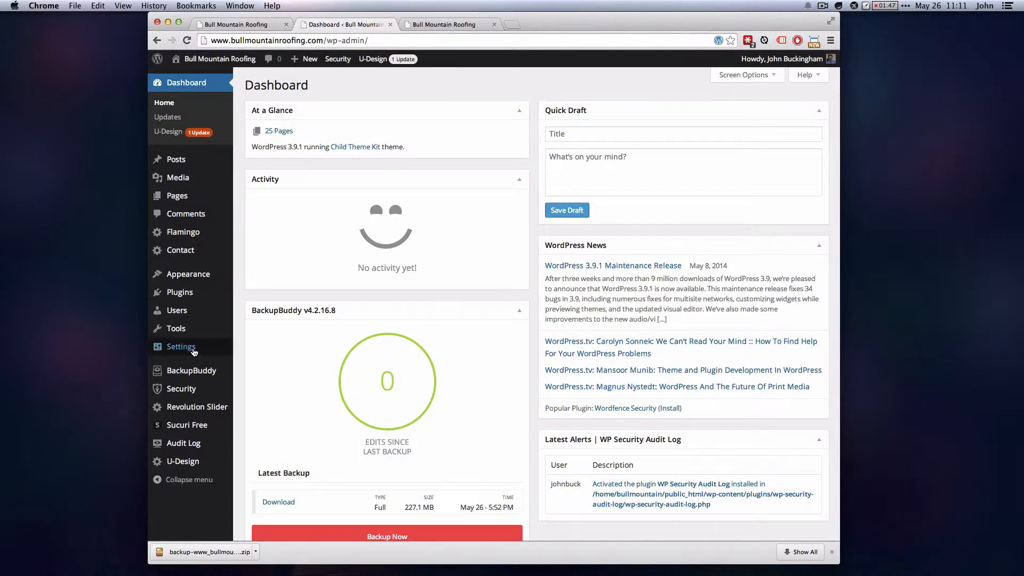
{"action": "mouse_move", "coordinate": [194, 352]}
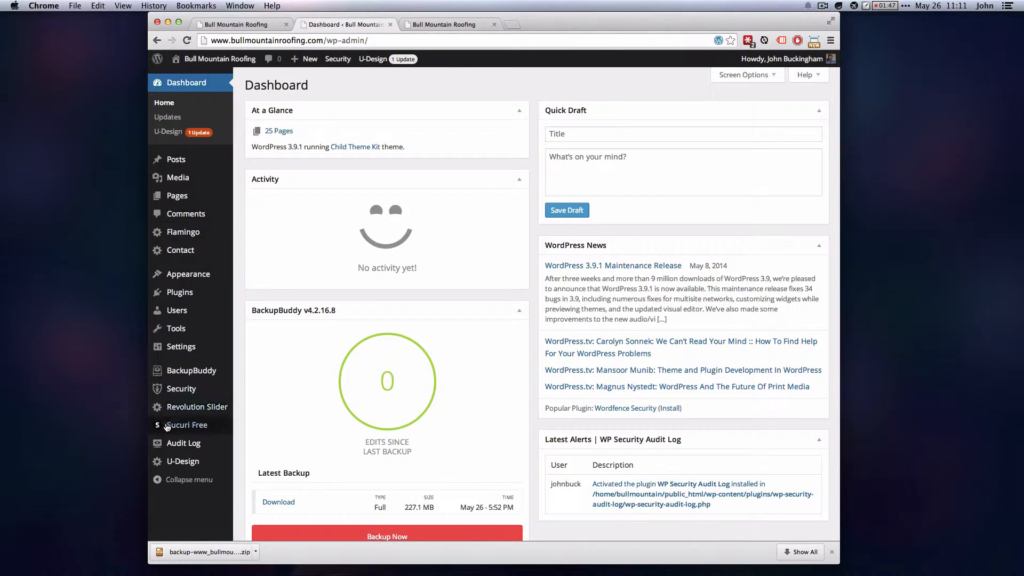
- Open the Revolution Slider list and duplicate the Slider21 slider
{"action": "left_click", "coordinate": [170, 411]}
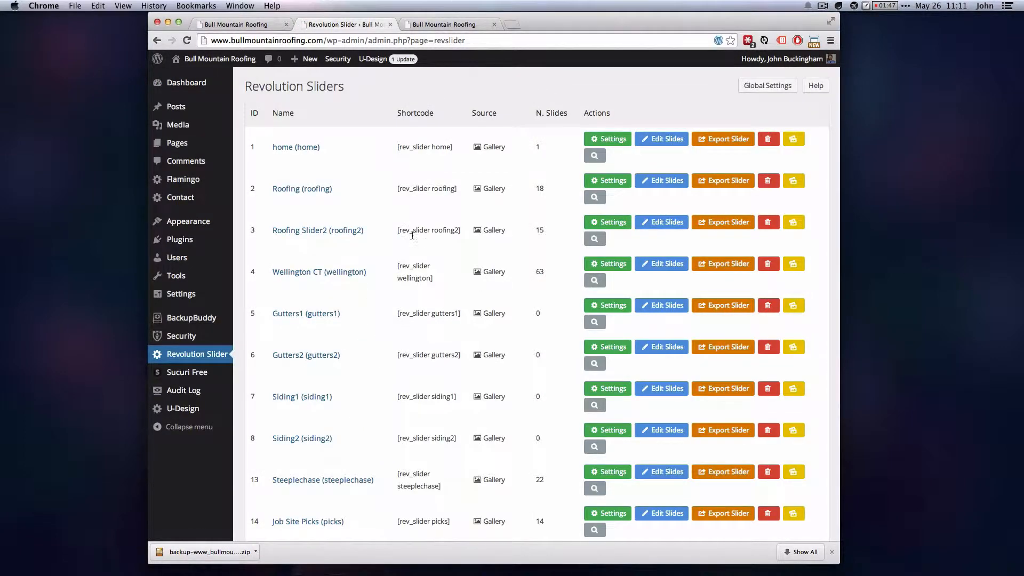
{"action": "scroll", "coordinate": [546, 388], "scroll_direction": "down", "scroll_amount": 1}
{"action": "scroll", "coordinate": [315, 152], "scroll_direction": "down", "scroll_amount": 10}
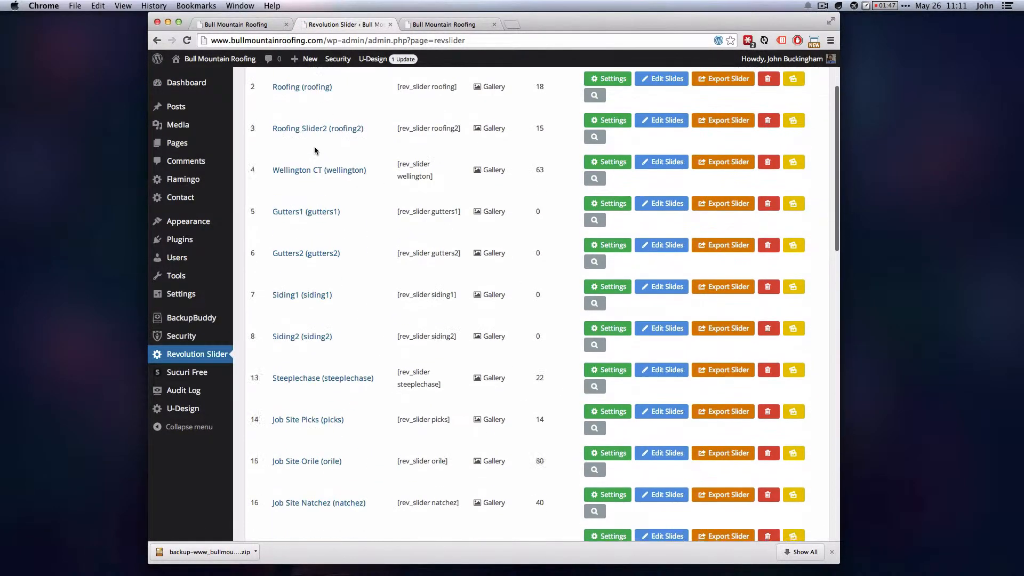
{"action": "scroll", "coordinate": [319, 155], "scroll_direction": "down", "scroll_amount": 8}
{"action": "scroll", "coordinate": [375, 217], "scroll_direction": "up", "scroll_amount": 3}
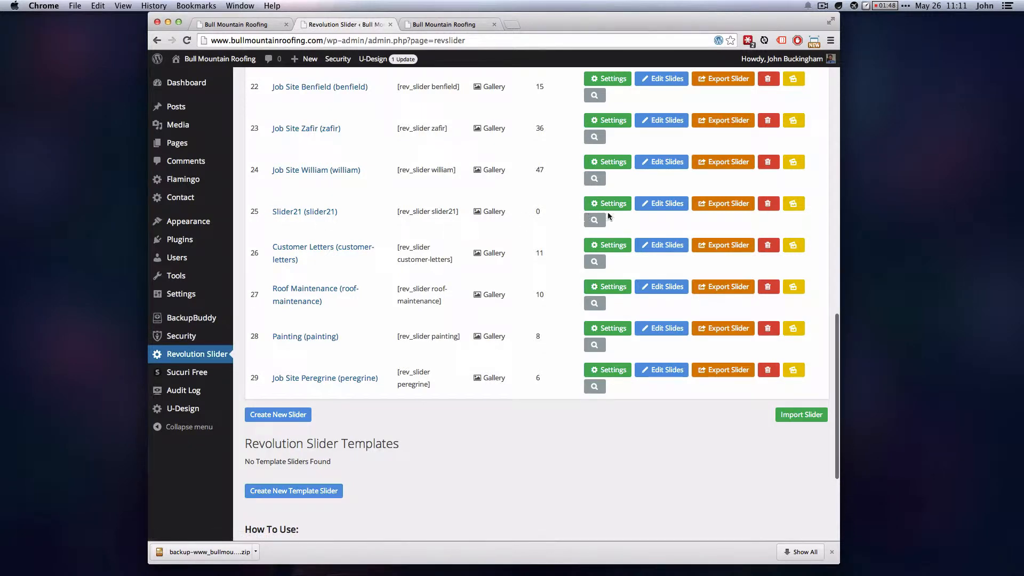
{"action": "left_click", "coordinate": [794, 205]}
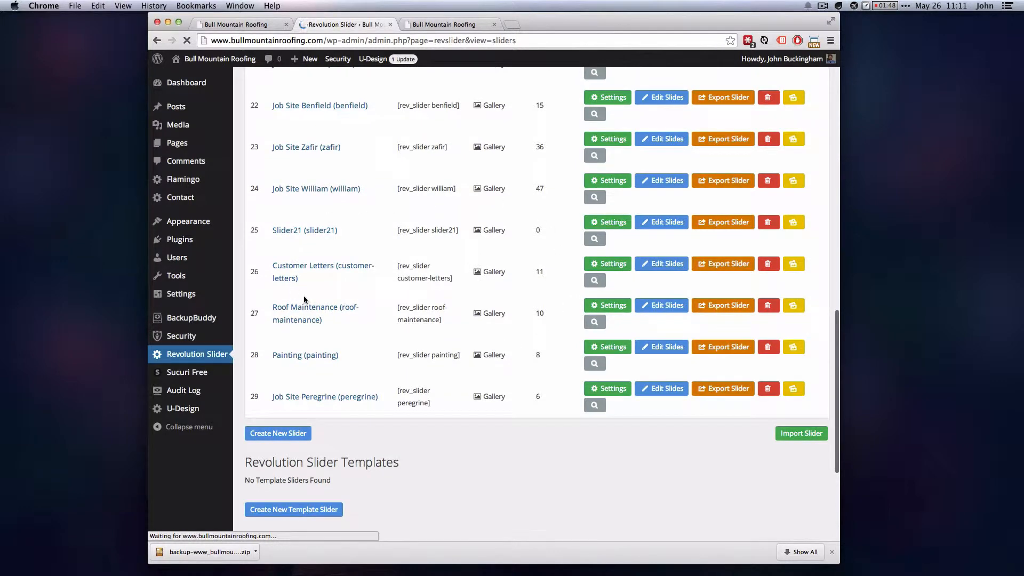
- Open the settings of the duplicated slider at the end of the list and set its grid height to 450
{"action": "scroll", "coordinate": [515, 316], "scroll_direction": "down", "scroll_amount": 20}
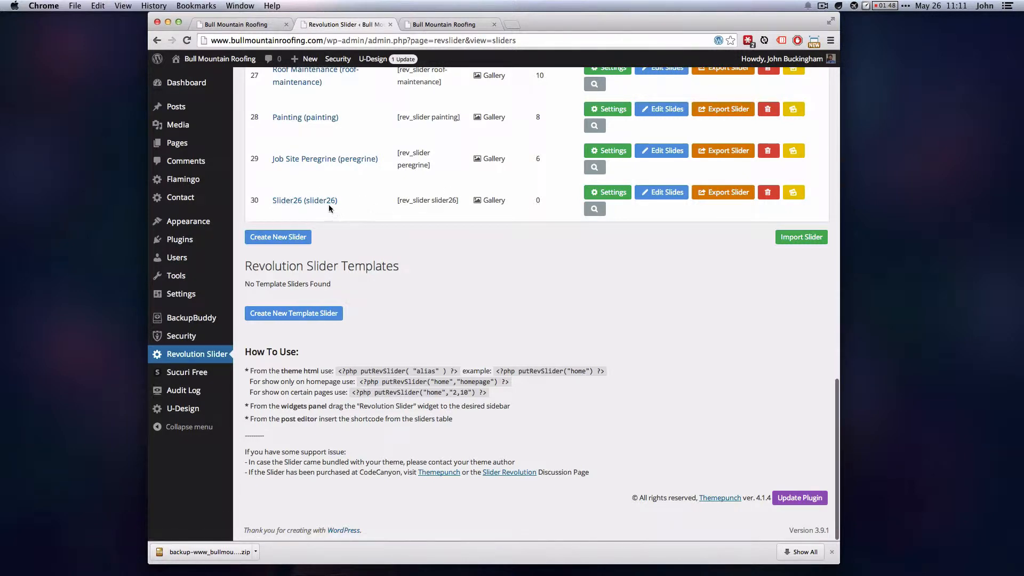
{"action": "left_click", "coordinate": [288, 201]}
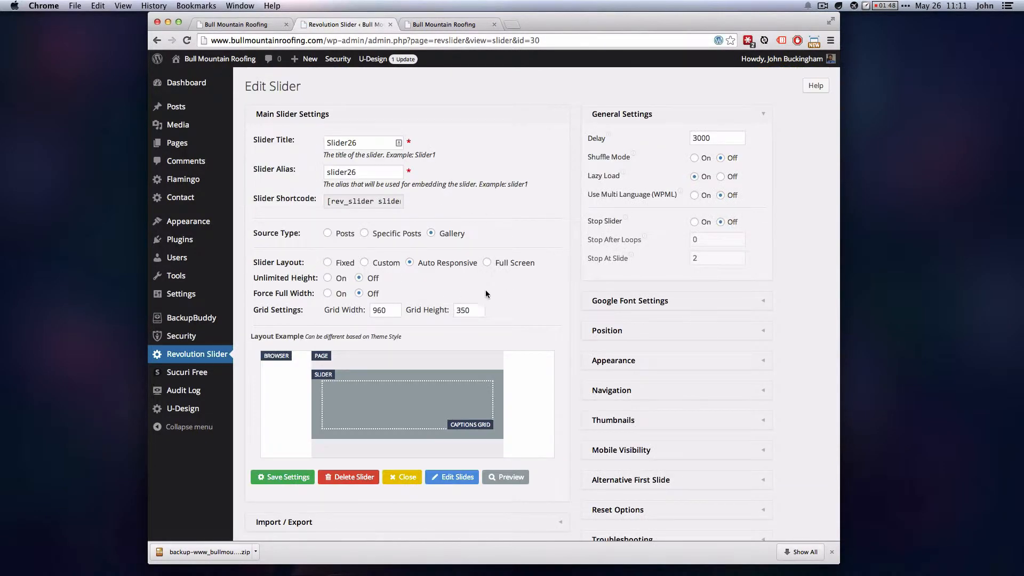
{"action": "left_click", "coordinate": [462, 311]}
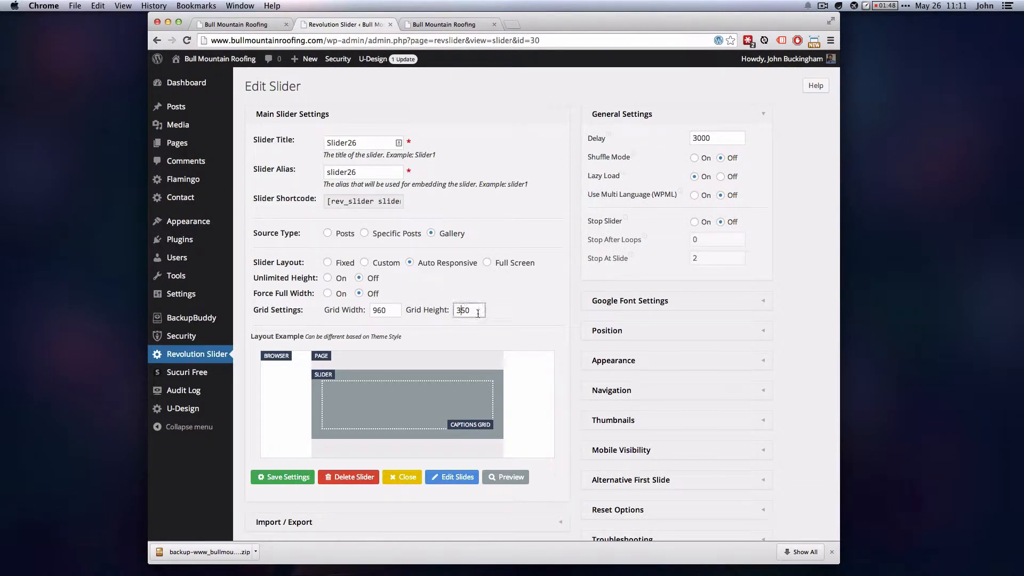
{"action": "left_click", "coordinate": [375, 310]}
{"action": "key", "text": "Tab"}
{"action": "type", "text": "450"}
{"action": "key", "text": "Tab"}
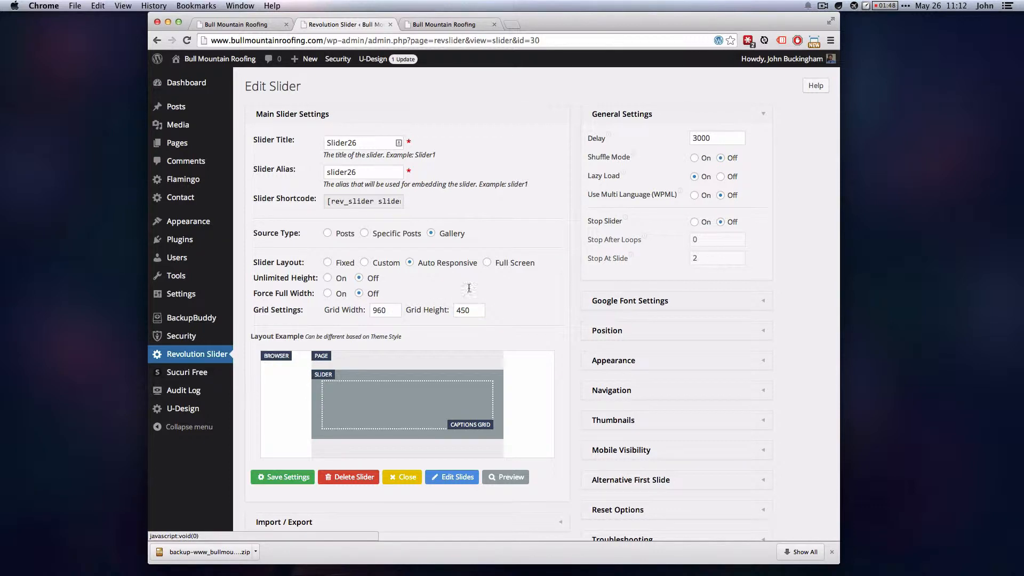
- Review the slider's delay and the other general settings
{"action": "left_click_drag", "start_coordinate": [710, 138], "coordinate": [663, 137]}
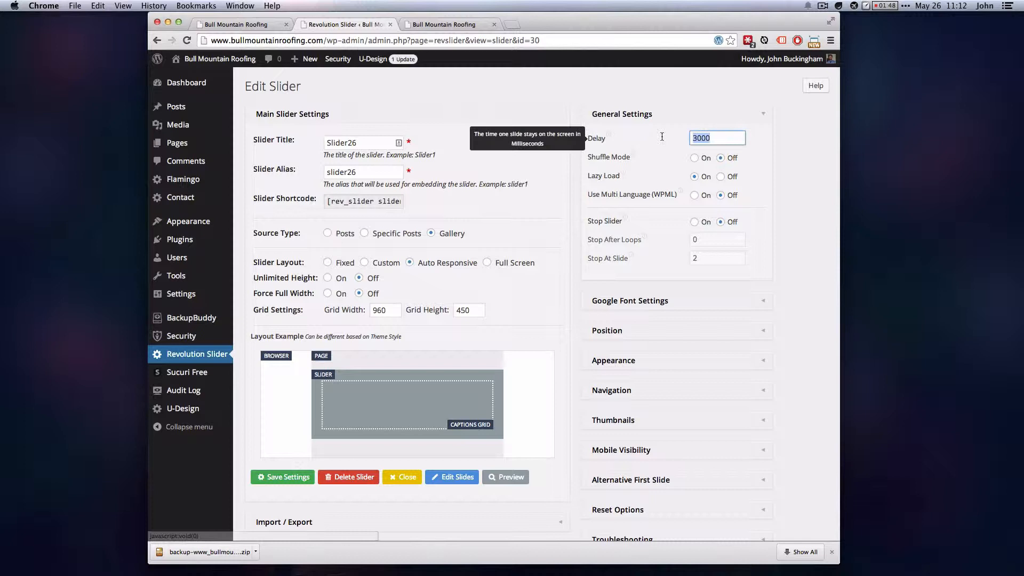
{"action": "left_click", "coordinate": [736, 137]}
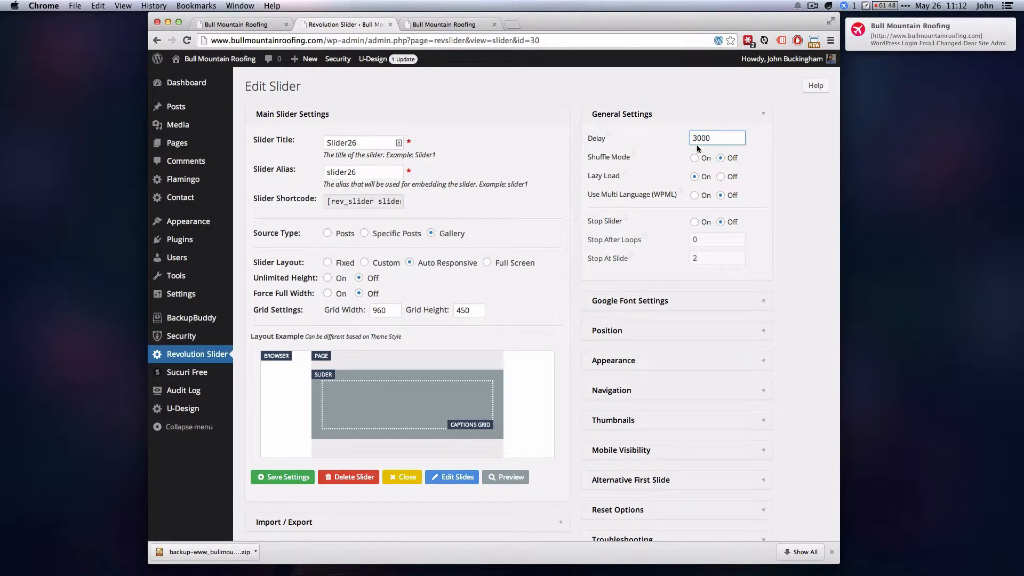
{"action": "scroll", "coordinate": [767, 152], "scroll_direction": "down", "scroll_amount": 4}
{"action": "scroll", "coordinate": [772, 151], "scroll_direction": "up", "scroll_amount": 4}
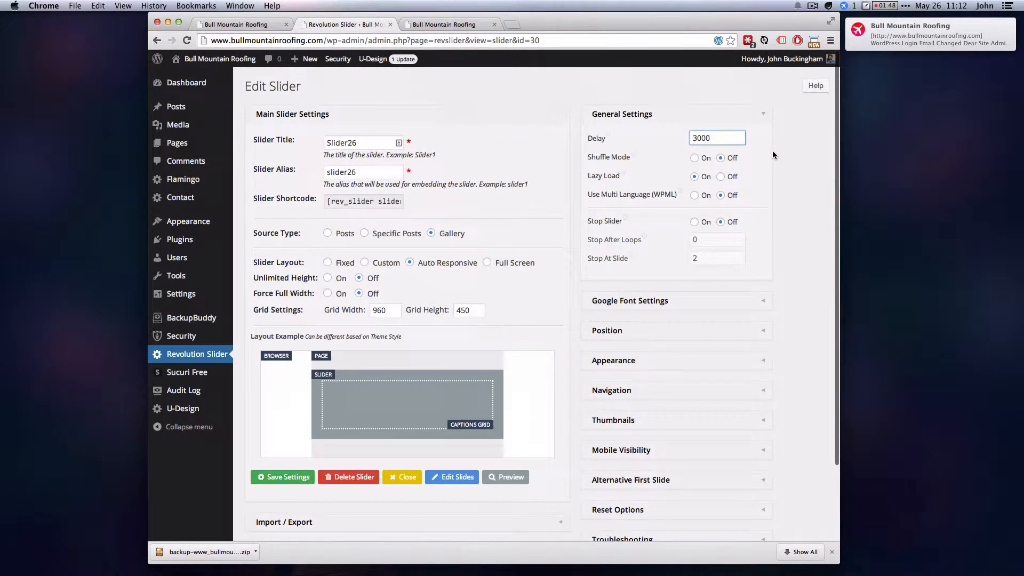
{"action": "left_click_drag", "start_coordinate": [710, 138], "coordinate": [687, 139]}
{"action": "left_click", "coordinate": [770, 137]}
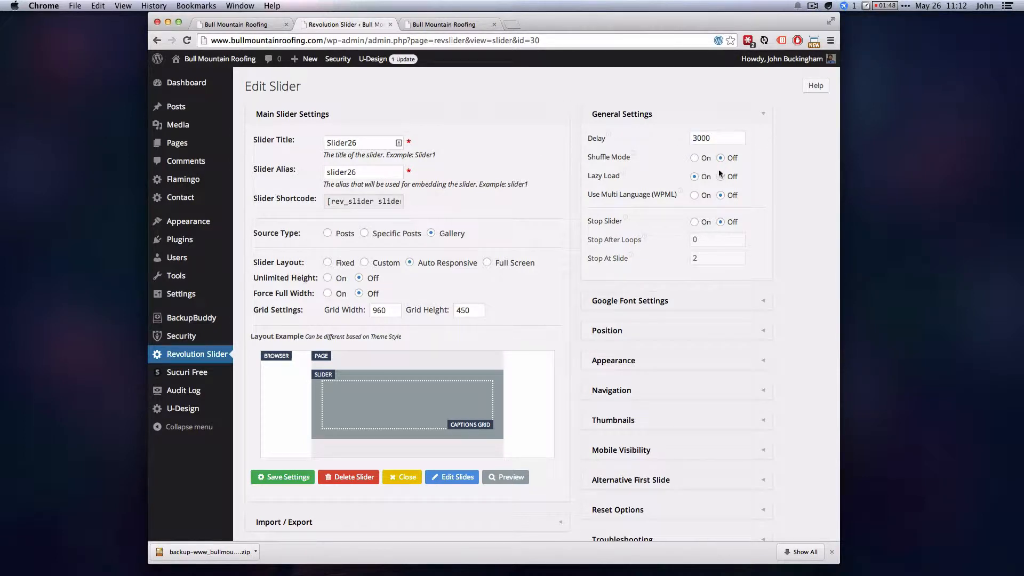
- Set the slider's title to "New Slider" and its alias to "new-slider", and check the shortcode
{"action": "double_click", "coordinate": [375, 145]}
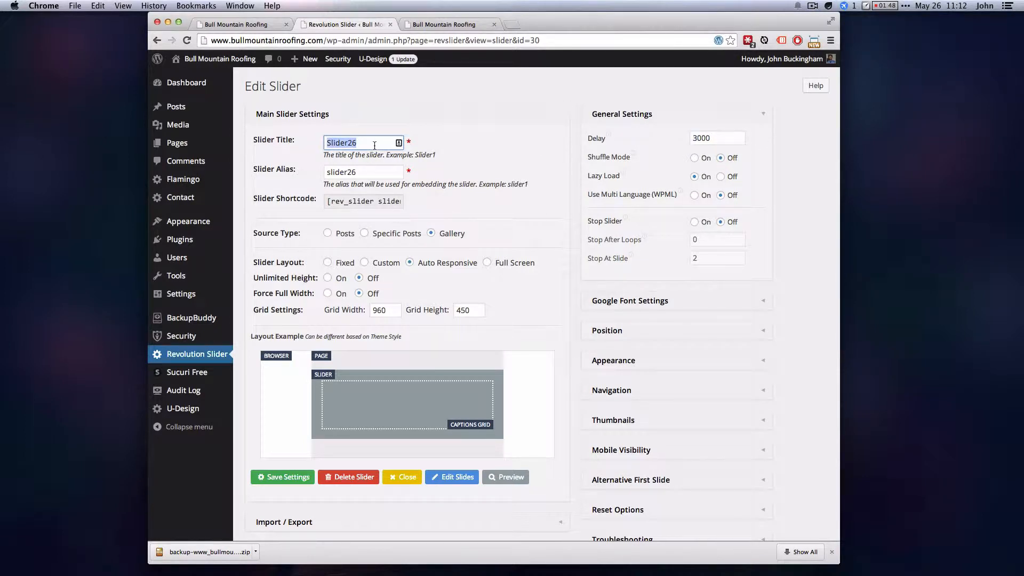
{"action": "type", "text": "New Slider"}
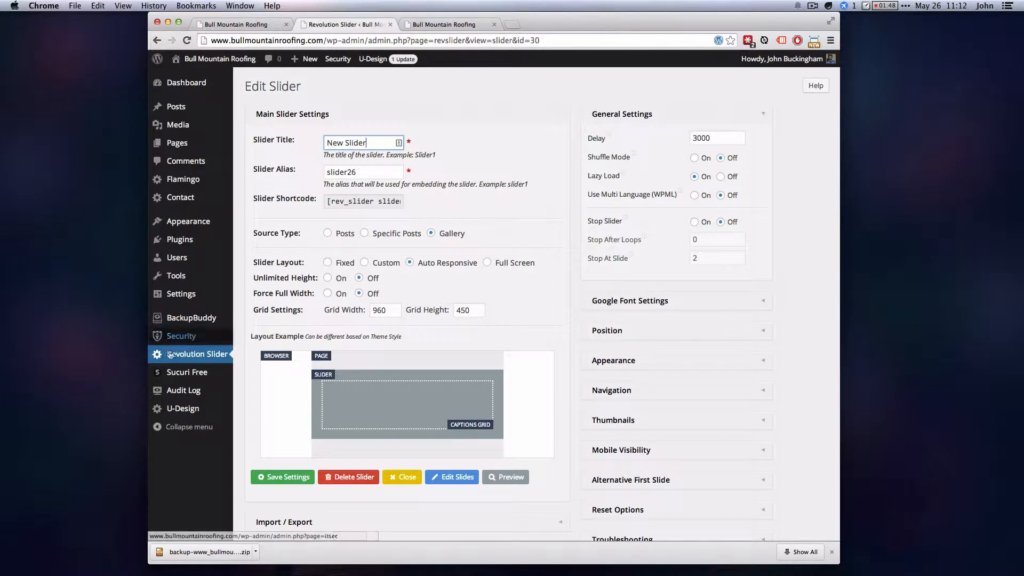
{"action": "key", "text": "Tab"}
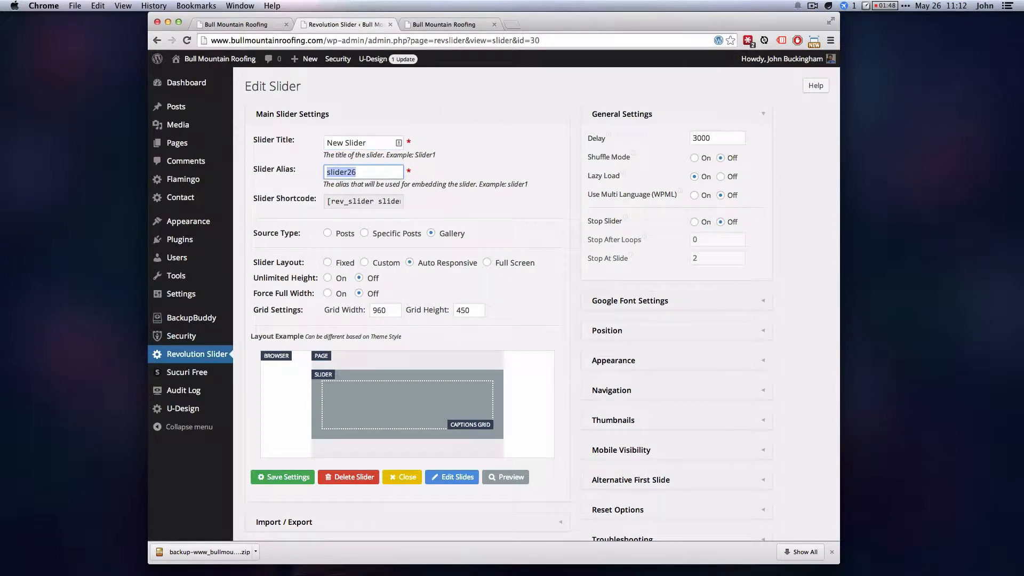
{"action": "type", "text": "new-"}
{"action": "left_click_drag", "start_coordinate": [327, 201], "coordinate": [426, 202]}
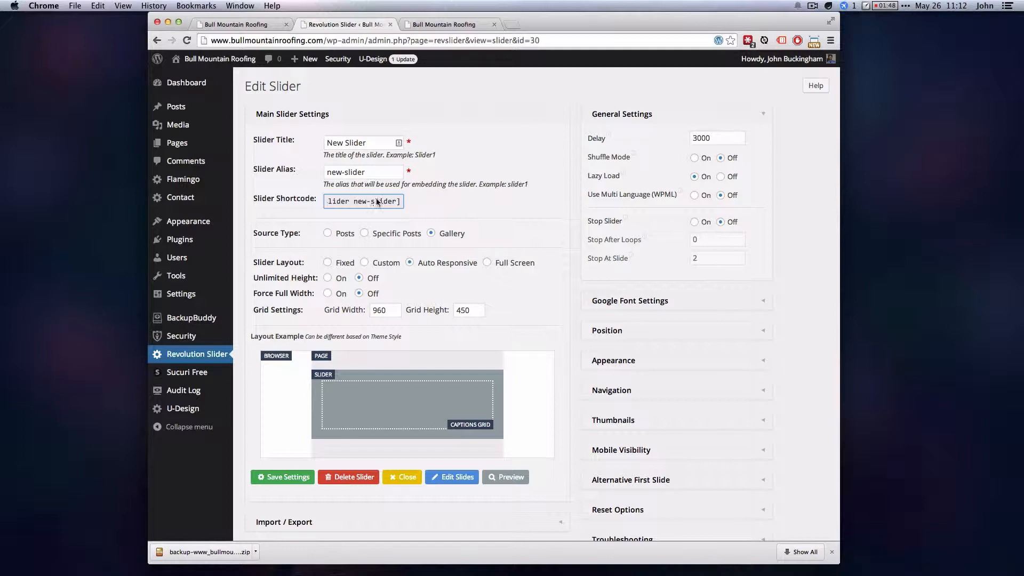
{"action": "left_click", "coordinate": [347, 173]}
{"action": "left_click", "coordinate": [462, 183]}
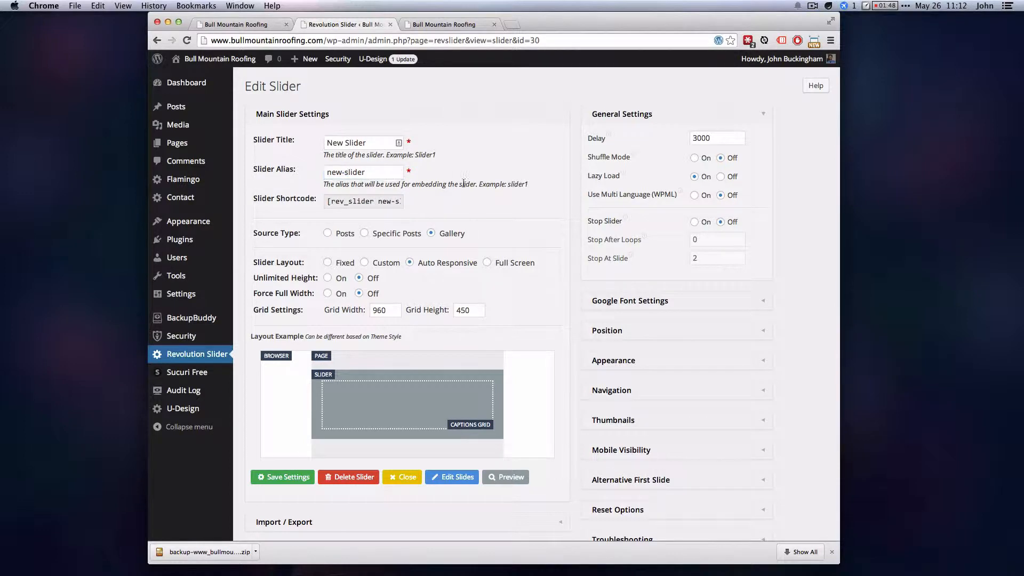
- Set the slider layout to Fixed and save the slider settings
{"action": "scroll", "coordinate": [510, 205], "scroll_direction": "down", "scroll_amount": 1}
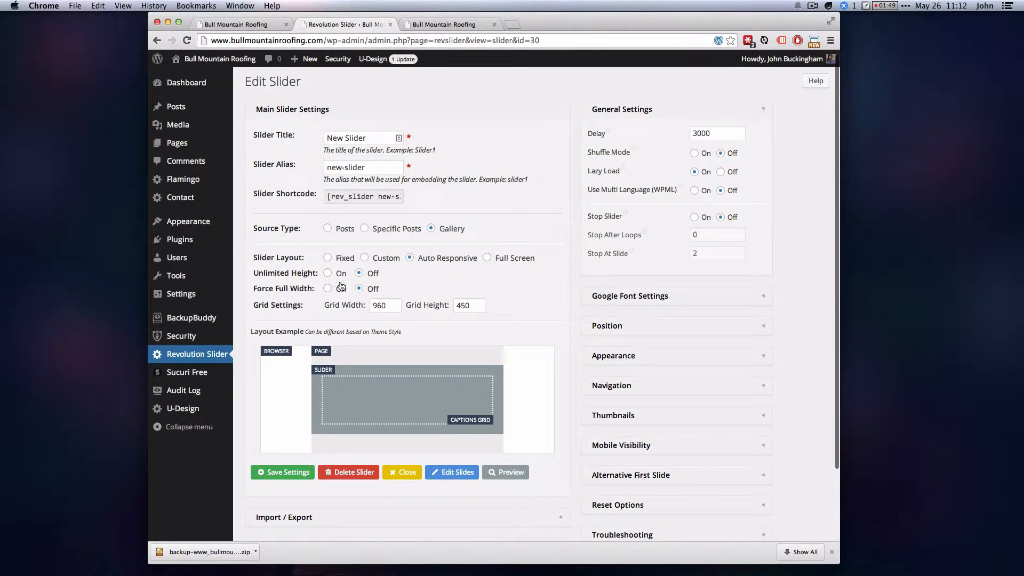
{"action": "left_click", "coordinate": [326, 258]}
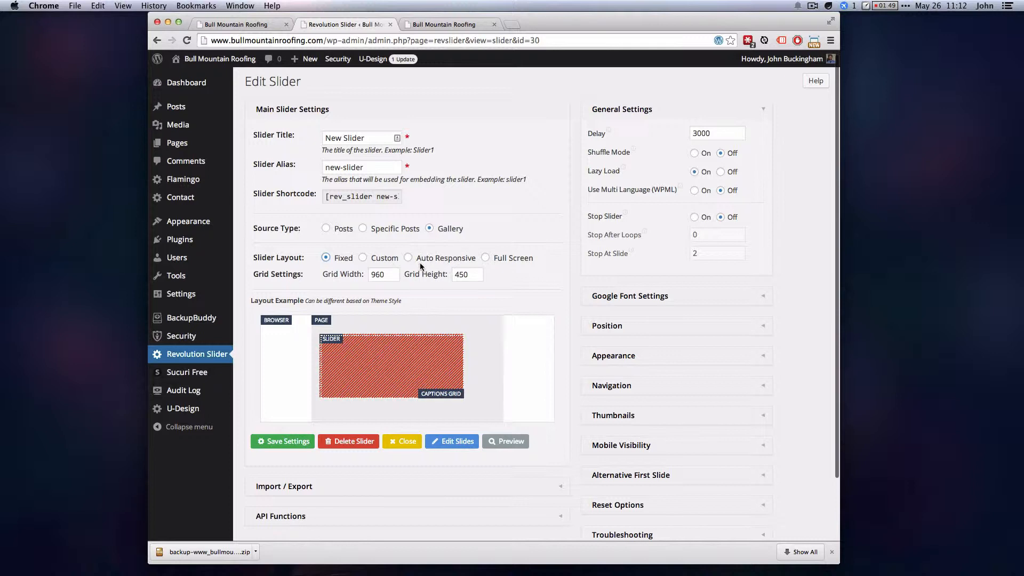
{"action": "scroll", "coordinate": [446, 238], "scroll_direction": "down", "scroll_amount": 1}
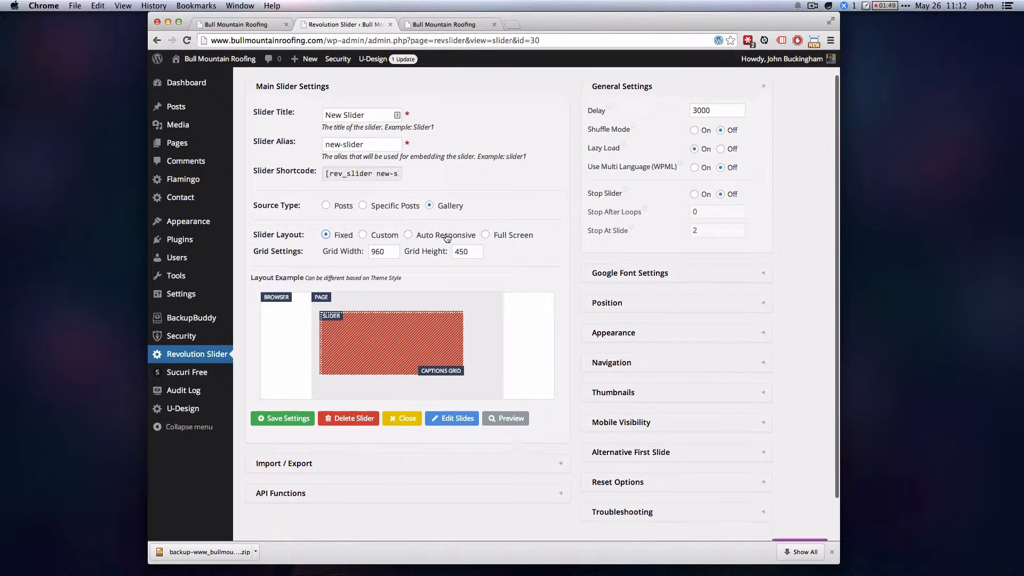
{"action": "scroll", "coordinate": [447, 239], "scroll_direction": "down", "scroll_amount": 2}
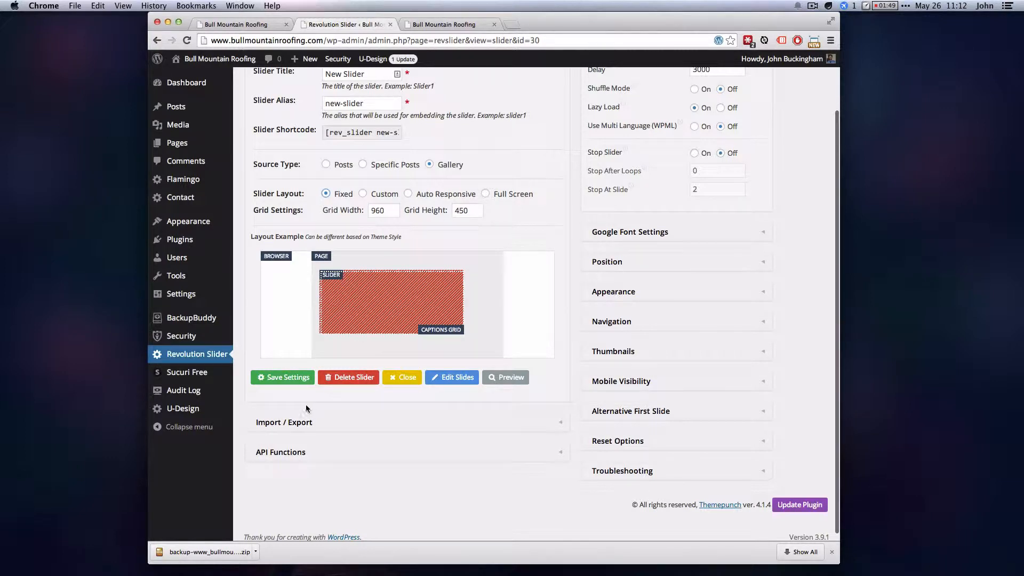
{"action": "left_click", "coordinate": [280, 379]}
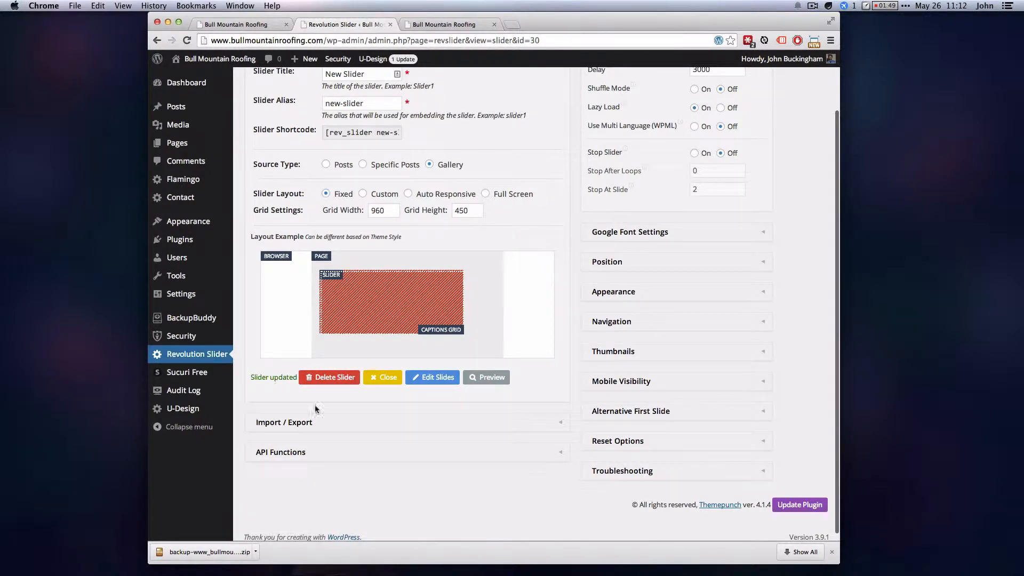
- Open the slides editor of New Slider and start a new slide, bringing up the image selection from the media library
{"action": "scroll", "coordinate": [451, 366], "scroll_direction": "up", "scroll_amount": 3}
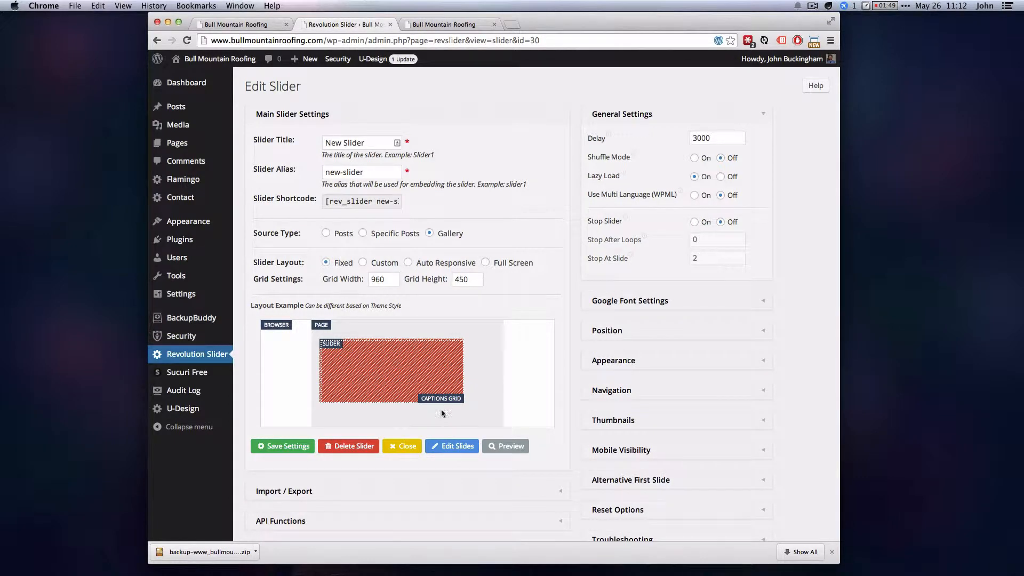
{"action": "left_click", "coordinate": [451, 450]}
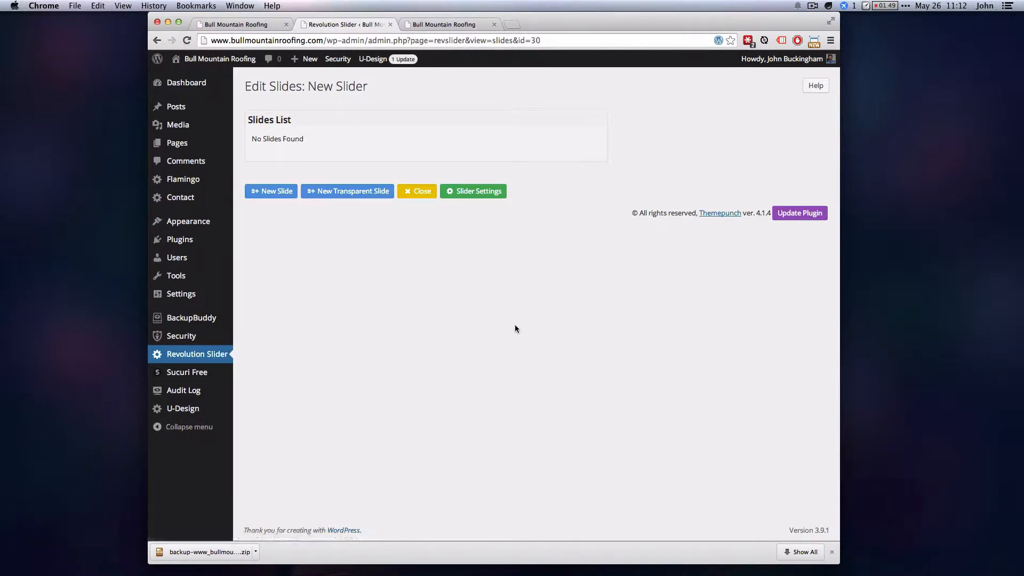
{"action": "left_click", "coordinate": [264, 193]}
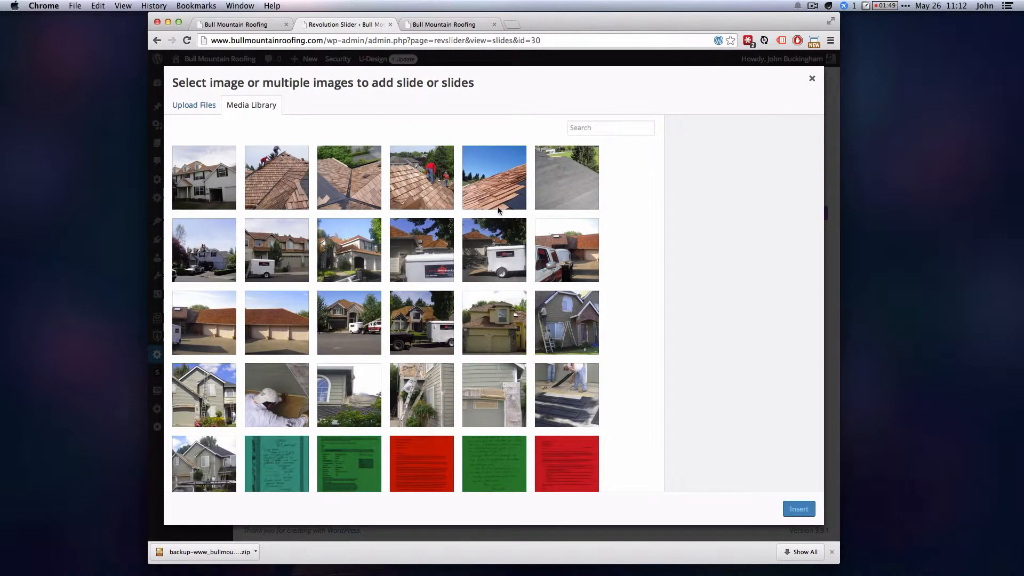
{"action": "key", "text": "alt+space"}
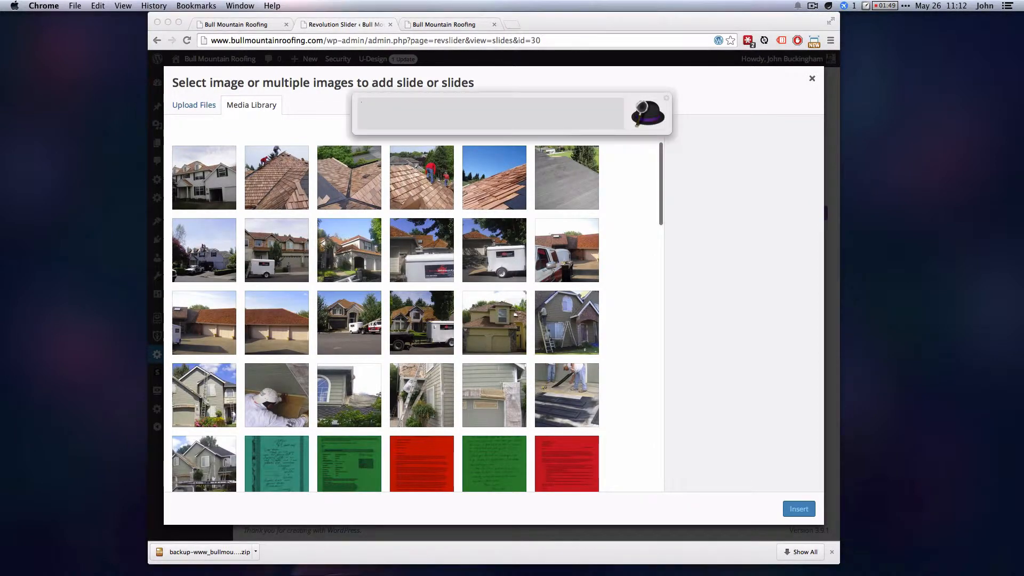
{"action": "type", "text": "find "}
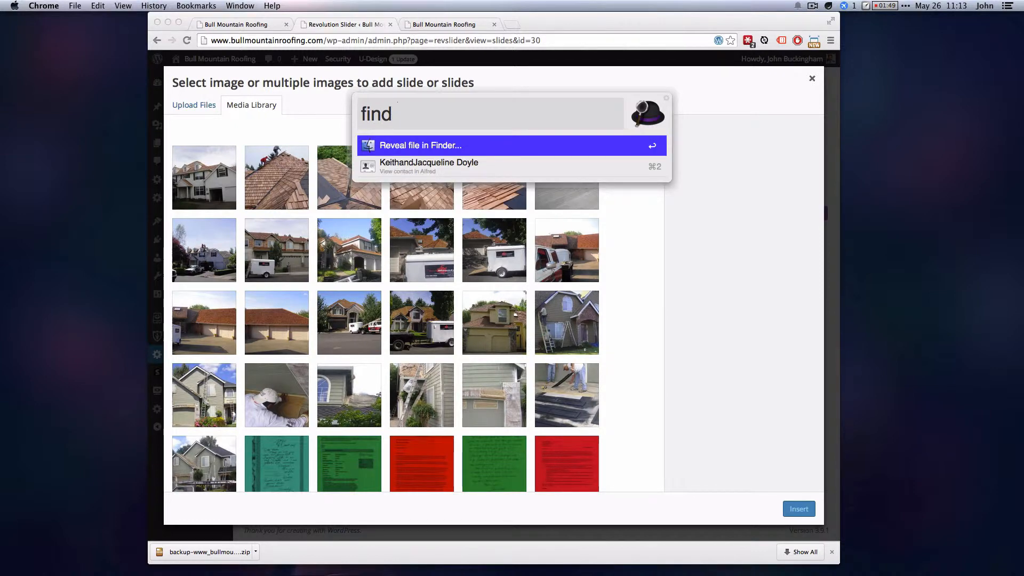
{"action": "type", "text": "images"}
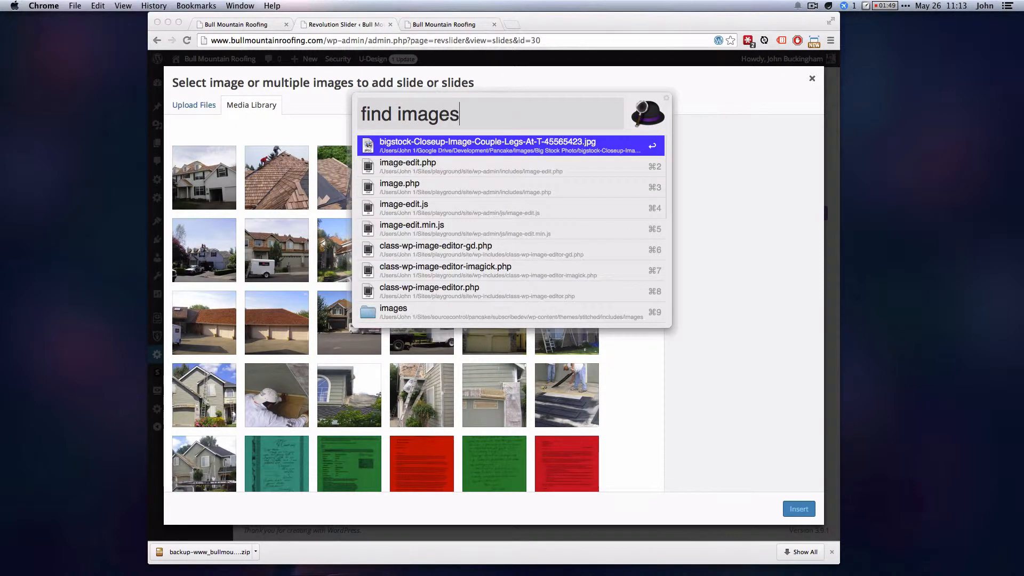
{"action": "key", "text": "Down"}
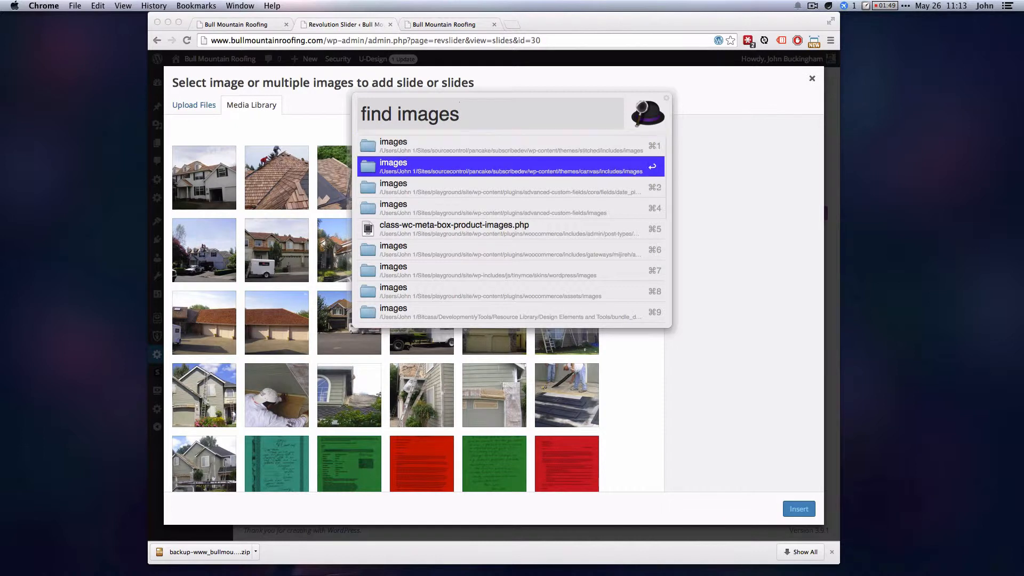
{"action": "key", "text": "Down"}
{"action": "key", "text": "Down"}
{"action": "key", "text": "Down"}
{"action": "key", "text": "Down"}
{"action": "key", "text": "Down"}
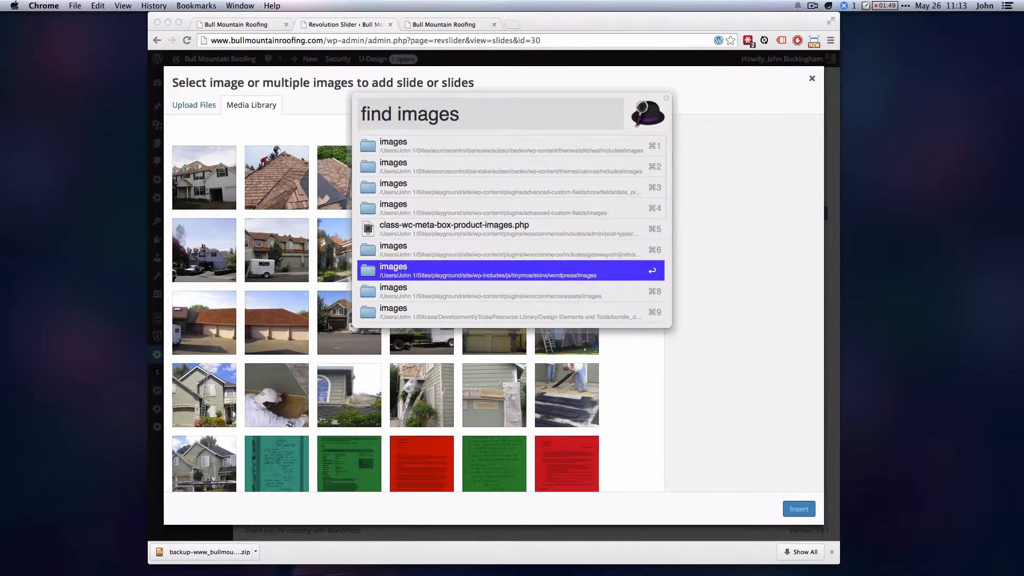
{"action": "key", "text": "Escape"}
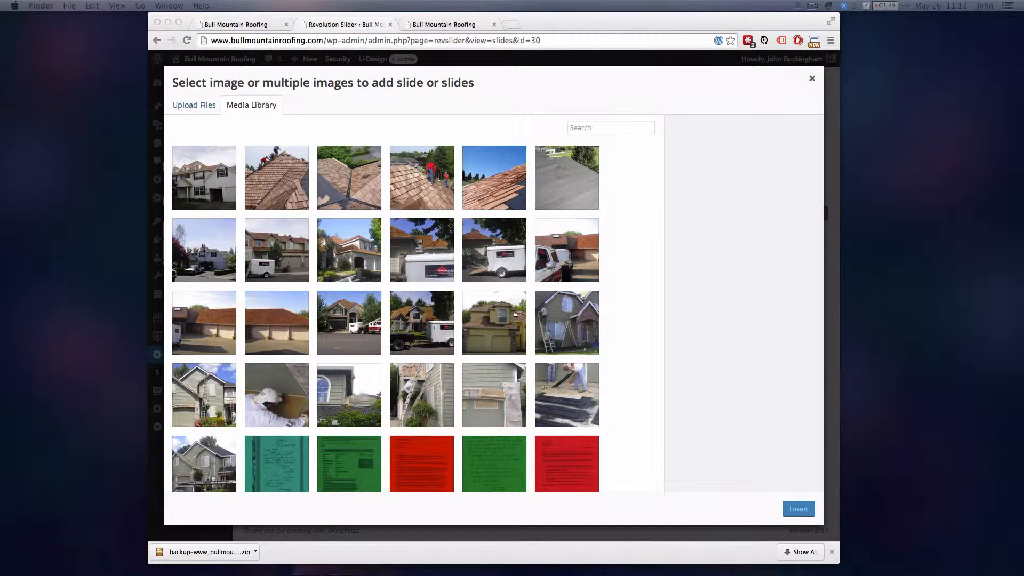
- Upload the gulf landscape and black grand piano image files from Finder into the media library
{"action": "left_click_drag", "start_coordinate": [383, 331], "coordinate": [386, 251]}
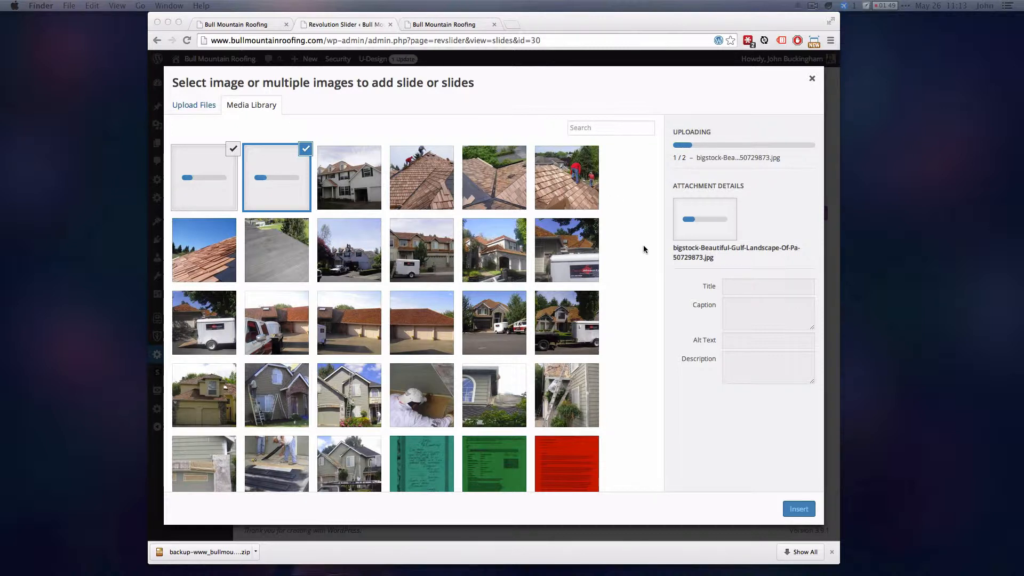
{"action": "left_click", "coordinate": [813, 3]}
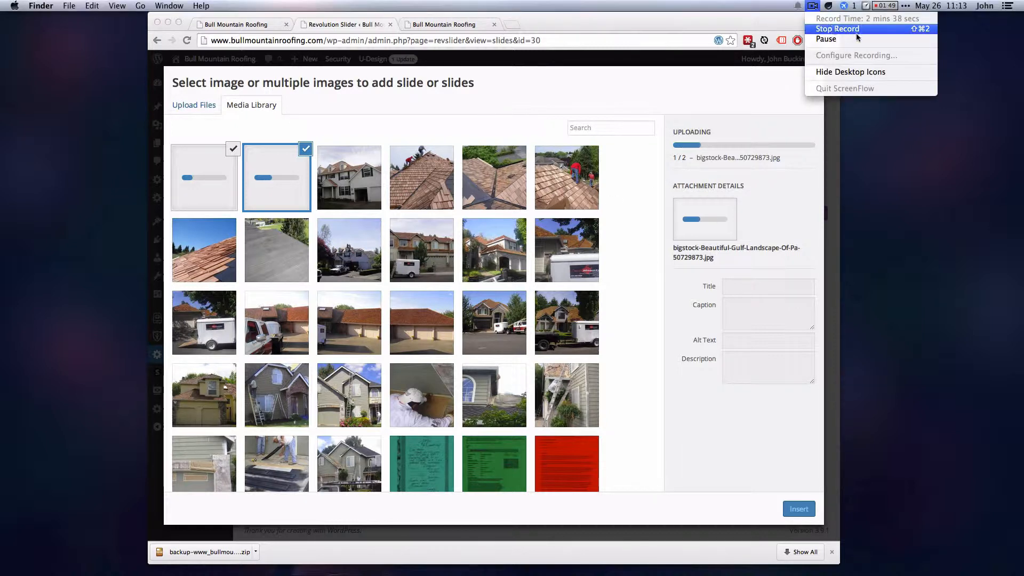
{"action": "left_click", "coordinate": [821, 37]}
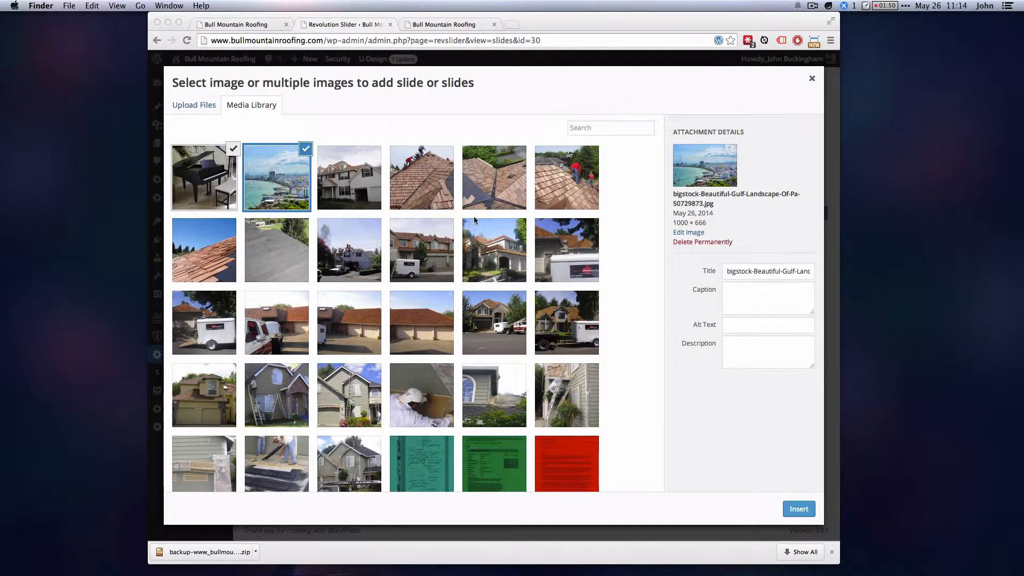
- Check the attachment details of the uploaded grand piano and gulf landscape images, and insert both as slides
{"action": "scroll", "coordinate": [620, 253], "scroll_direction": "down", "scroll_amount": 2}
{"action": "scroll", "coordinate": [302, 220], "scroll_direction": "up", "scroll_amount": 2}
{"action": "left_click", "coordinate": [203, 186]}
{"action": "left_click", "coordinate": [193, 188]}
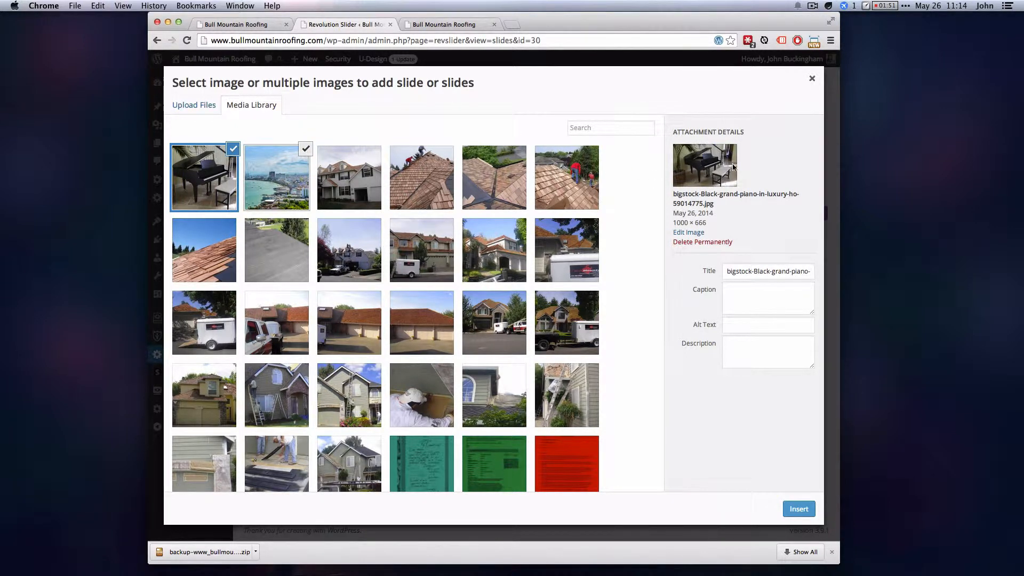
{"action": "left_click", "coordinate": [270, 180]}
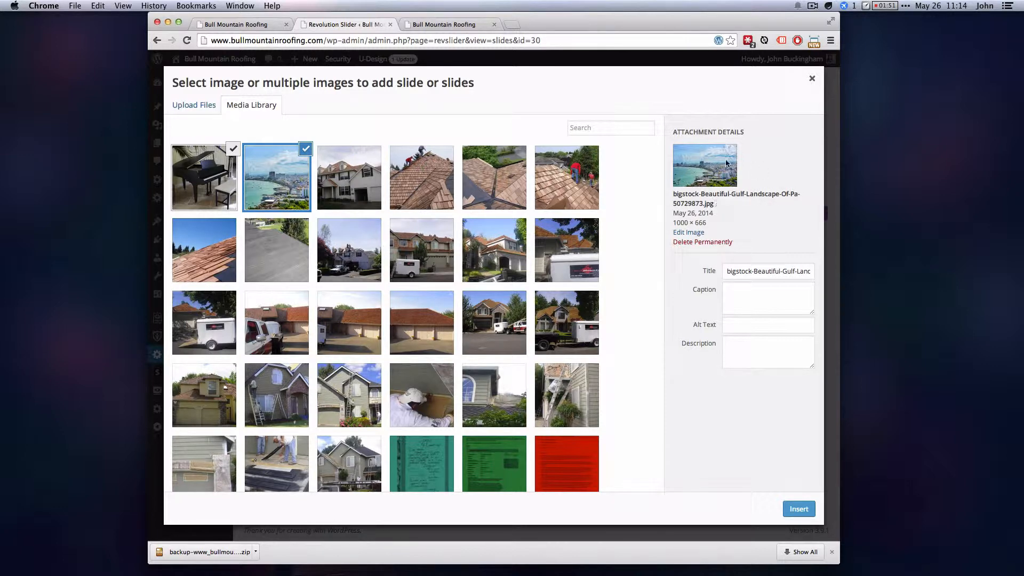
{"action": "left_click", "coordinate": [798, 509]}
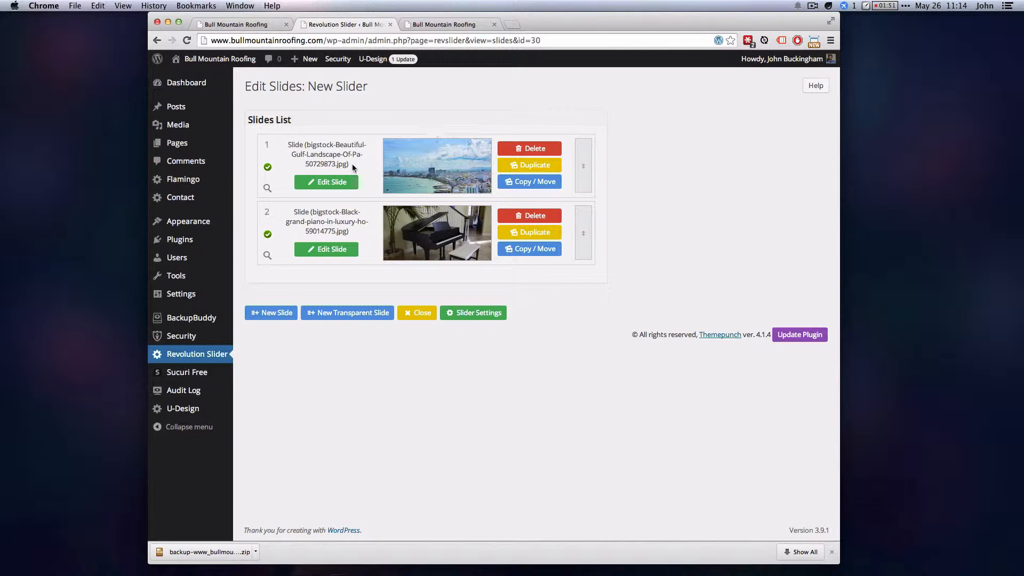
- Open the site's Pages list in a new browser tab and look through the existing pages
{"action": "right_click", "coordinate": [166, 147]}
{"action": "left_click", "coordinate": [188, 151]}
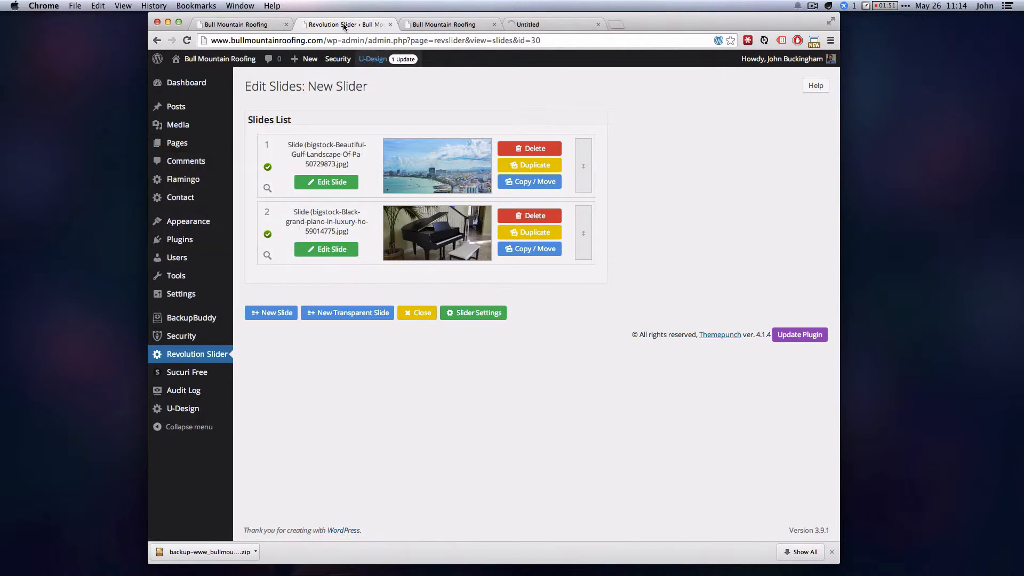
{"action": "left_click", "coordinate": [417, 24]}
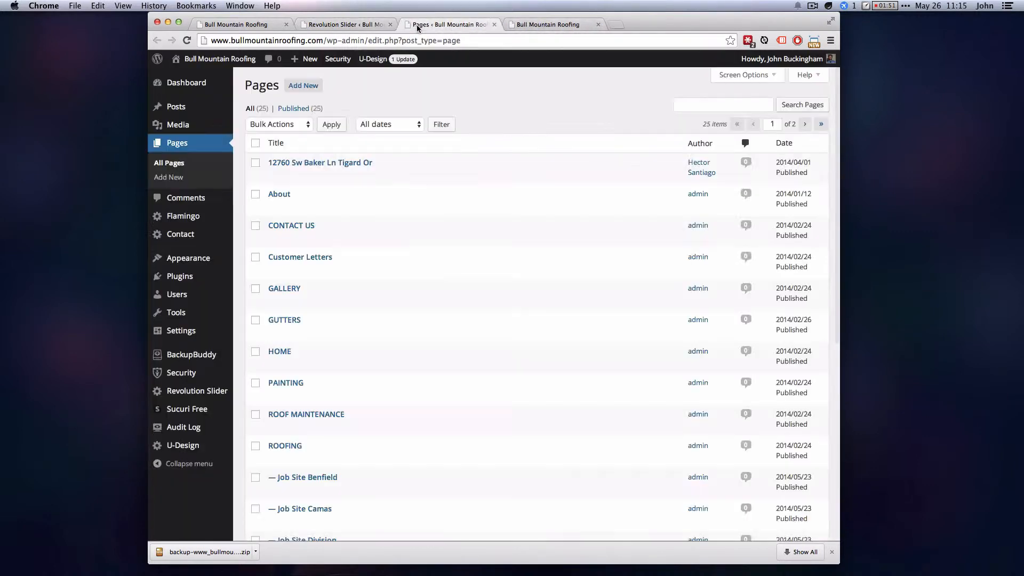
{"action": "left_click", "coordinate": [351, 25]}
{"action": "left_click", "coordinate": [468, 23]}
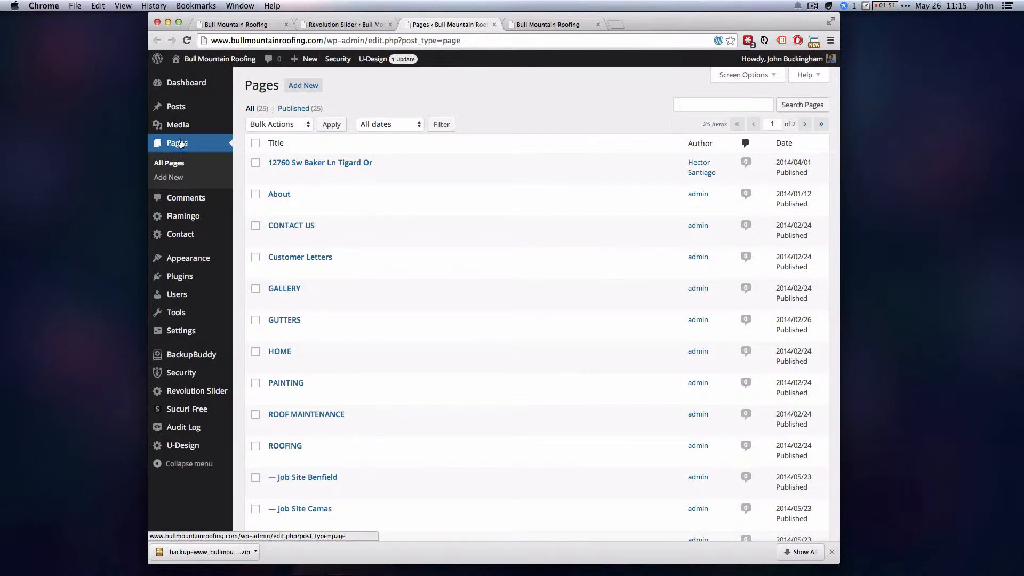
{"action": "scroll", "coordinate": [453, 202], "scroll_direction": "down", "scroll_amount": 7}
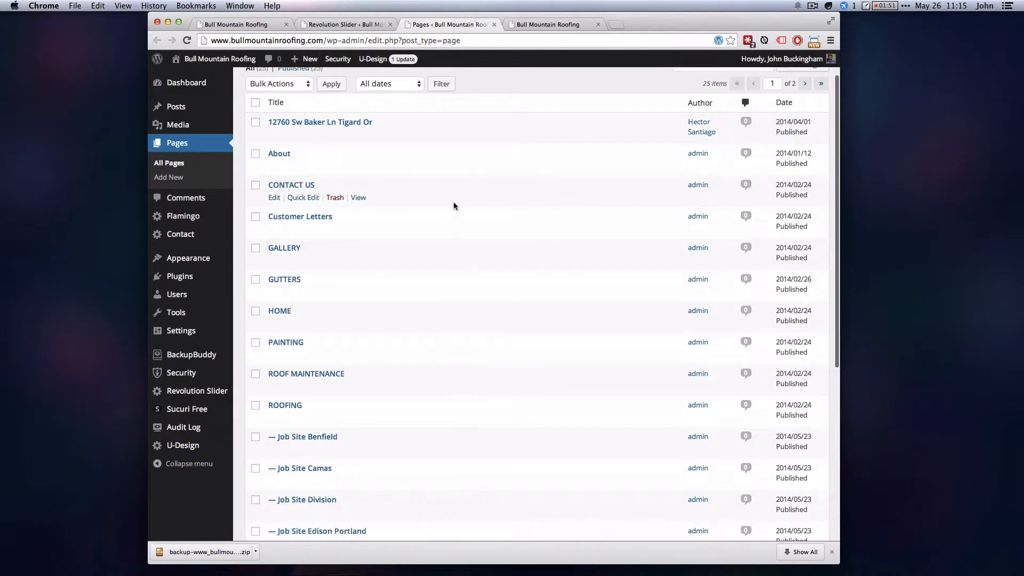
{"action": "scroll", "coordinate": [454, 202], "scroll_direction": "up", "scroll_amount": 4}
{"action": "scroll", "coordinate": [454, 206], "scroll_direction": "down", "scroll_amount": 4}
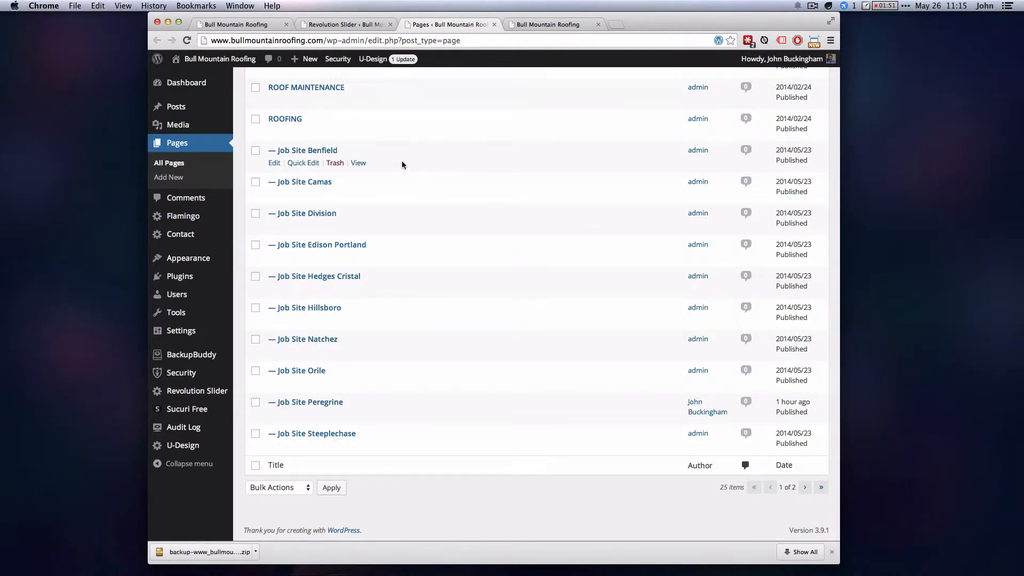
{"action": "scroll", "coordinate": [503, 382], "scroll_direction": "up", "scroll_amount": 7}
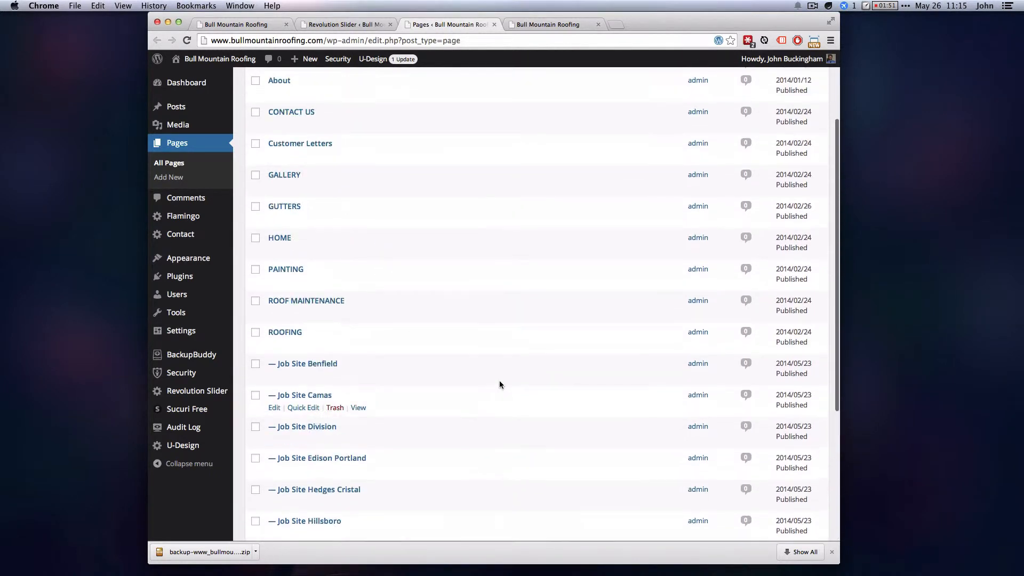
- Add a new page titled "New Slider Page"
{"action": "left_click", "coordinate": [314, 84]}
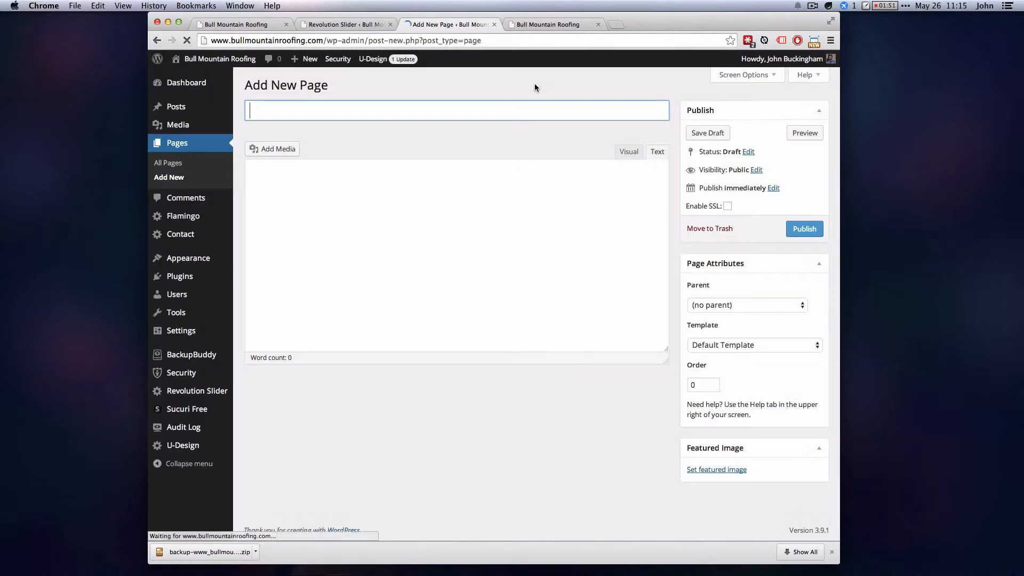
{"action": "left_click", "coordinate": [254, 108]}
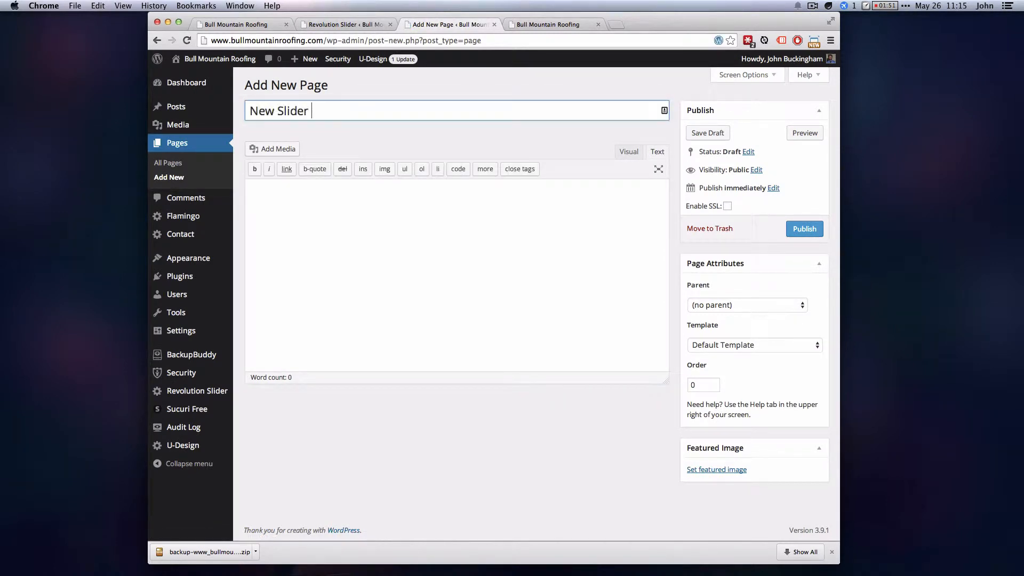
{"action": "key", "text": "Tab"}
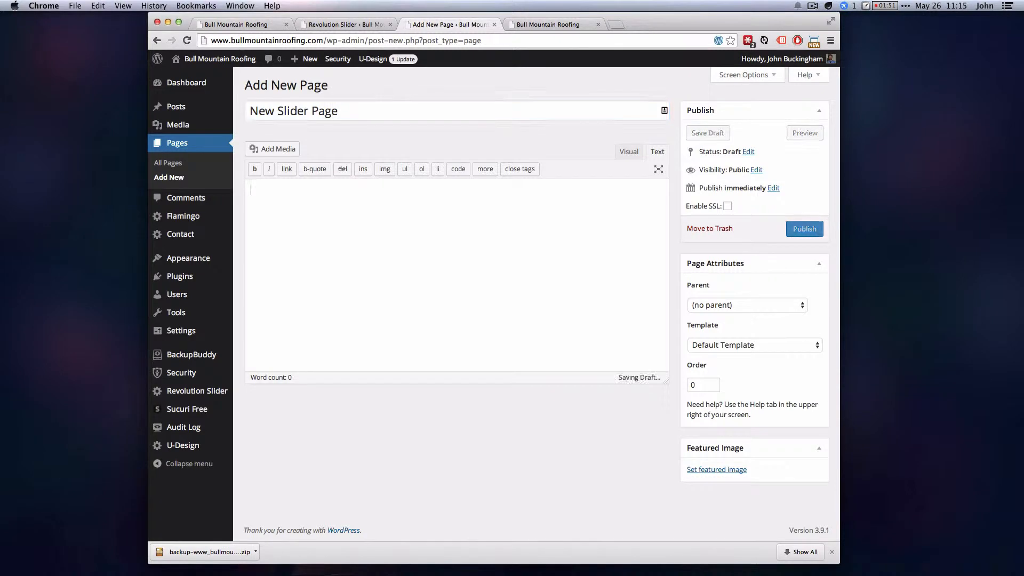
- Set the new page's parent to Siding and its template to Full-width page
{"action": "left_click", "coordinate": [727, 306]}
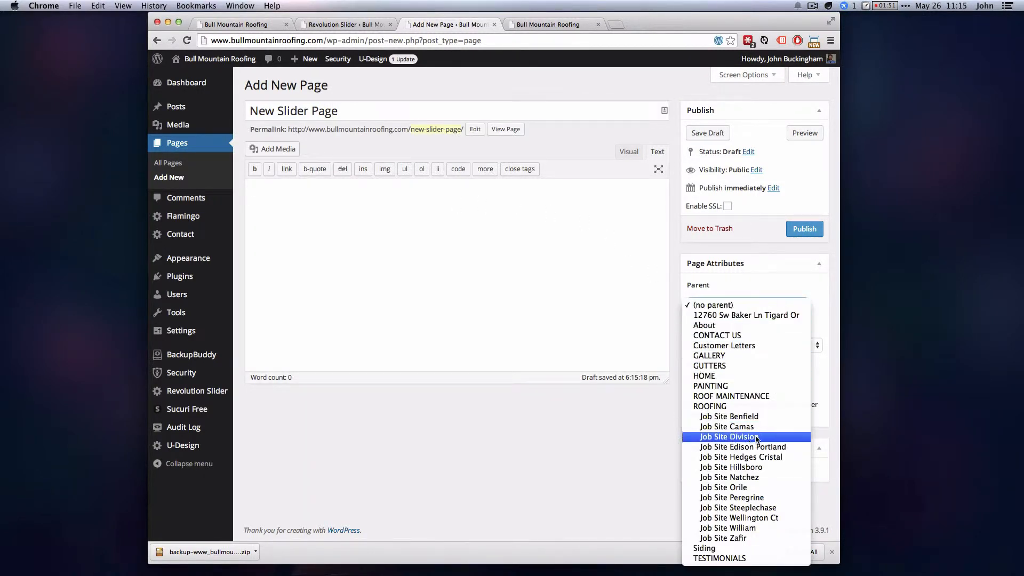
{"action": "left_click", "coordinate": [738, 550]}
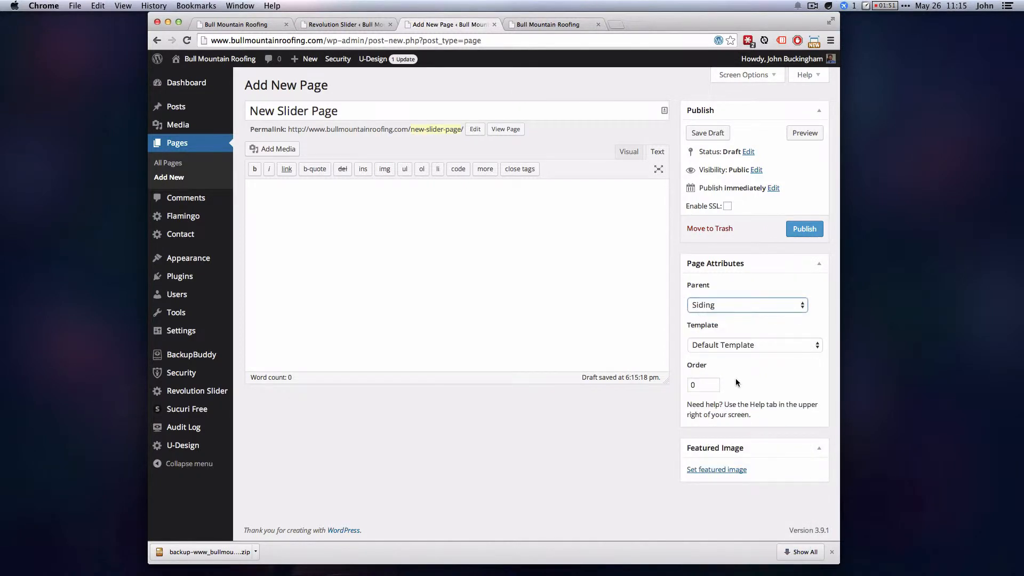
{"action": "left_click", "coordinate": [765, 307]}
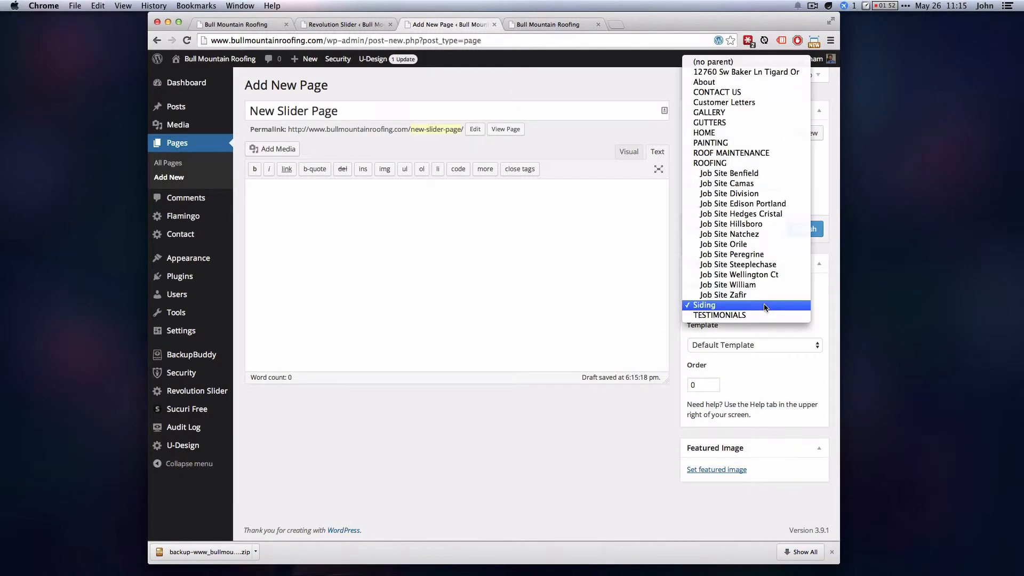
{"action": "left_click", "coordinate": [710, 307]}
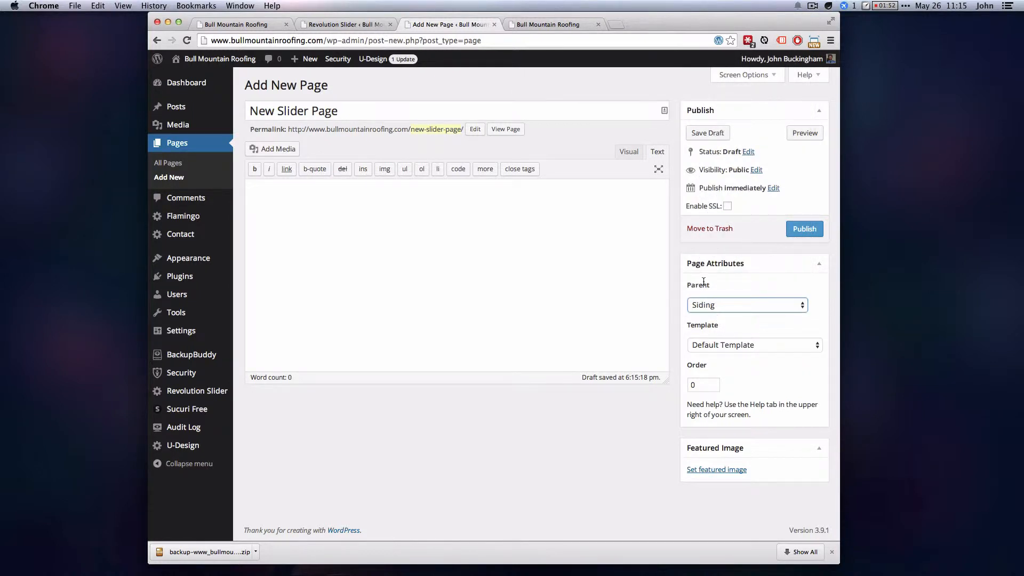
{"action": "left_click", "coordinate": [738, 346]}
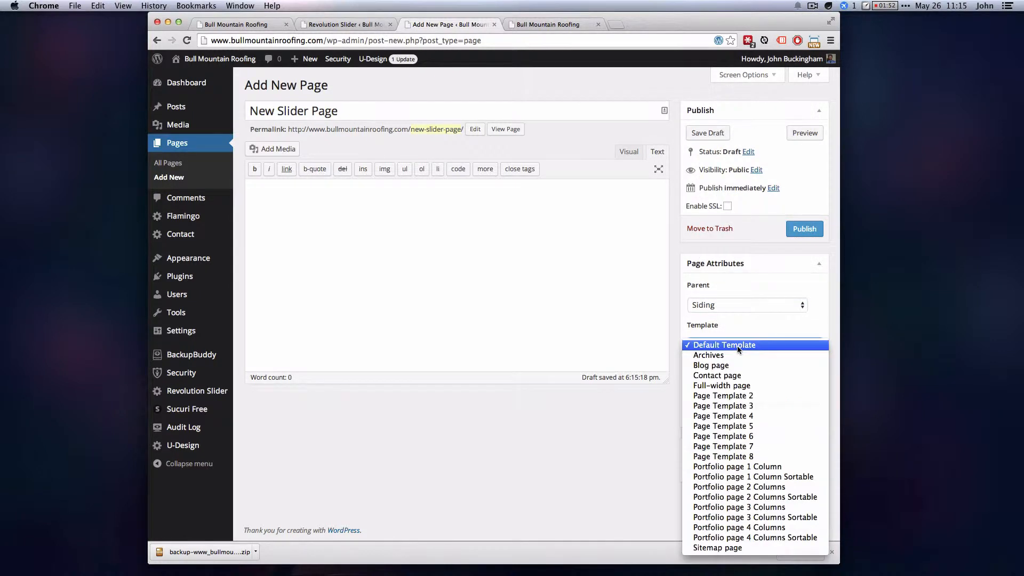
{"action": "left_click", "coordinate": [705, 386]}
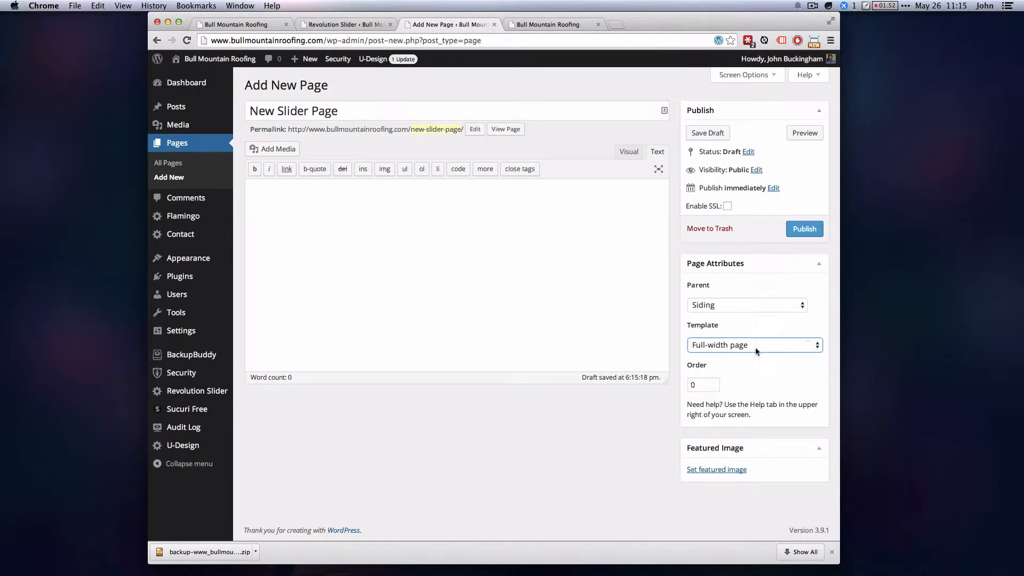
{"action": "left_click", "coordinate": [500, 273]}
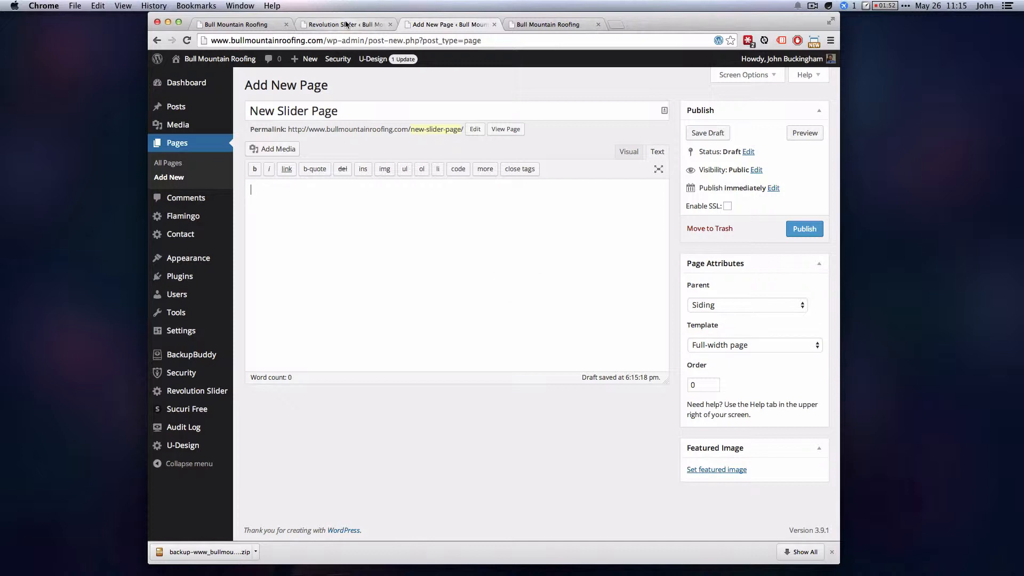
- Open the settings of New Slider and copy its full shortcode
{"action": "left_click", "coordinate": [317, 17]}
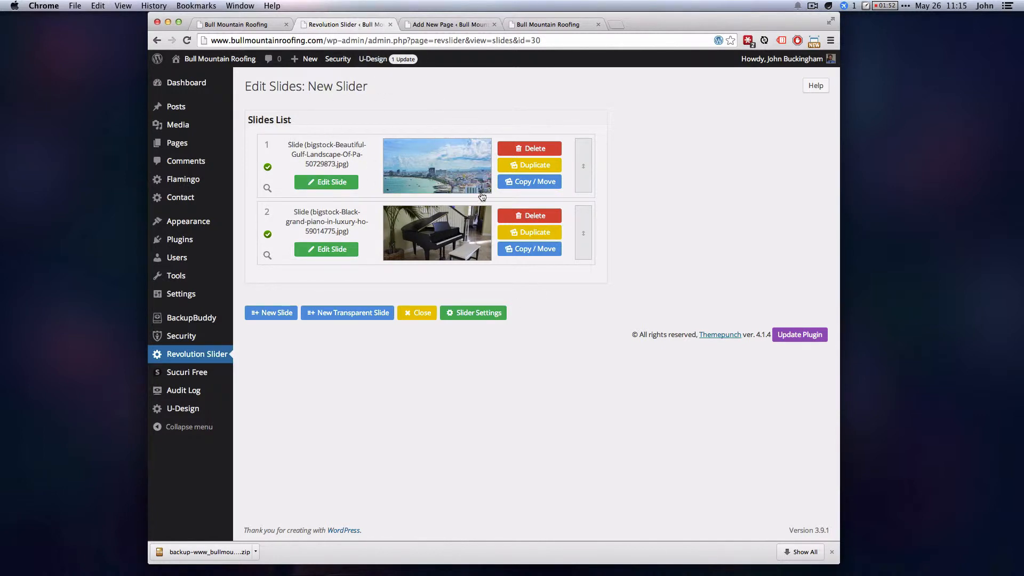
{"action": "left_click", "coordinate": [471, 313]}
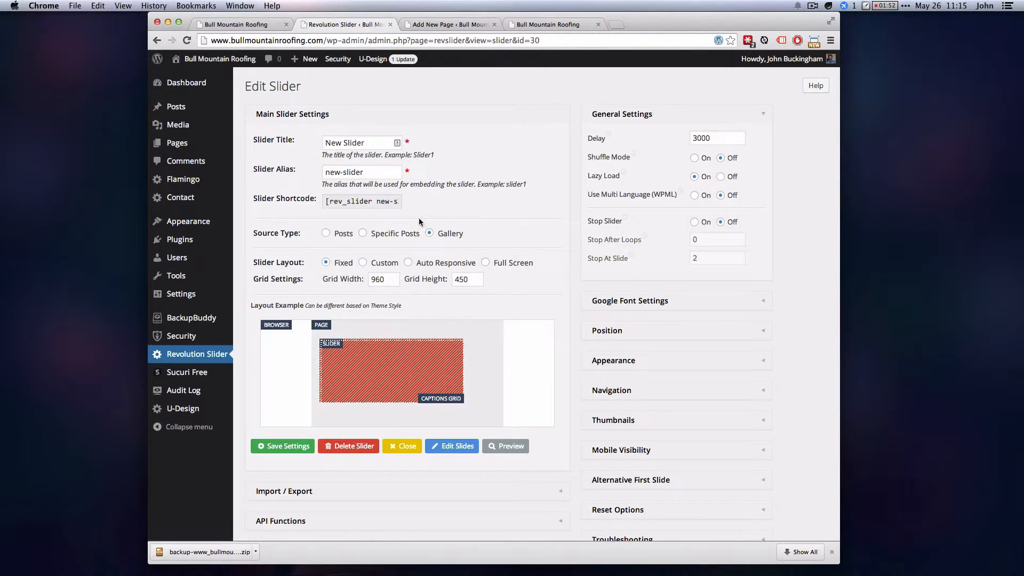
{"action": "left_click", "coordinate": [352, 200]}
{"action": "left_click", "coordinate": [326, 203]}
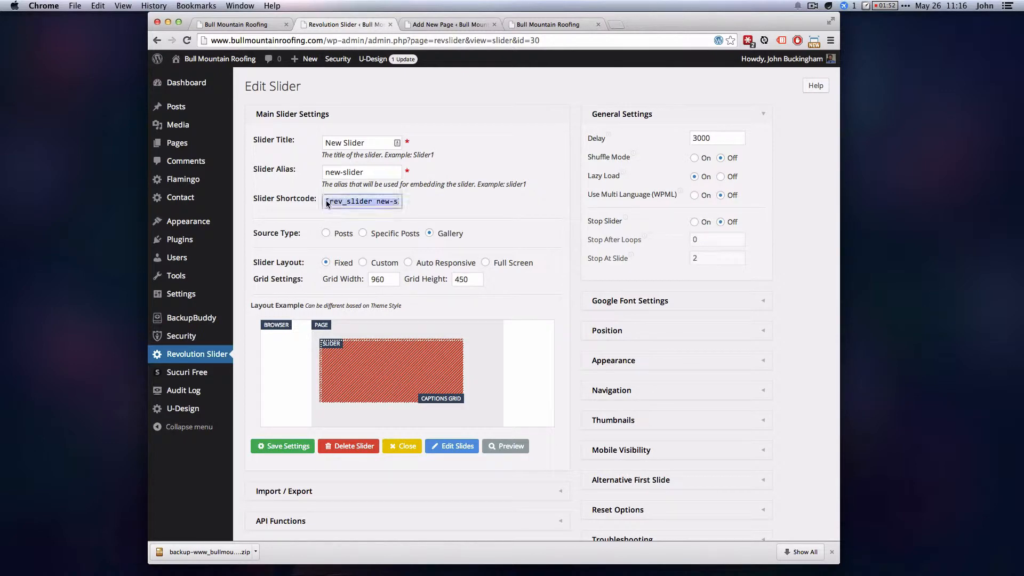
{"action": "left_click_drag", "start_coordinate": [326, 202], "coordinate": [453, 203]}
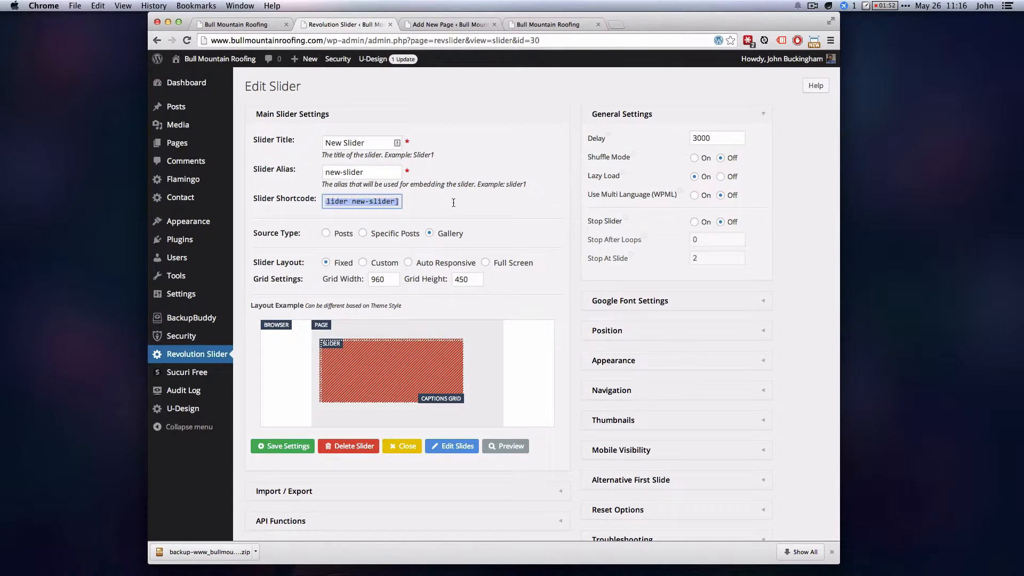
{"action": "right_click", "coordinate": [339, 200]}
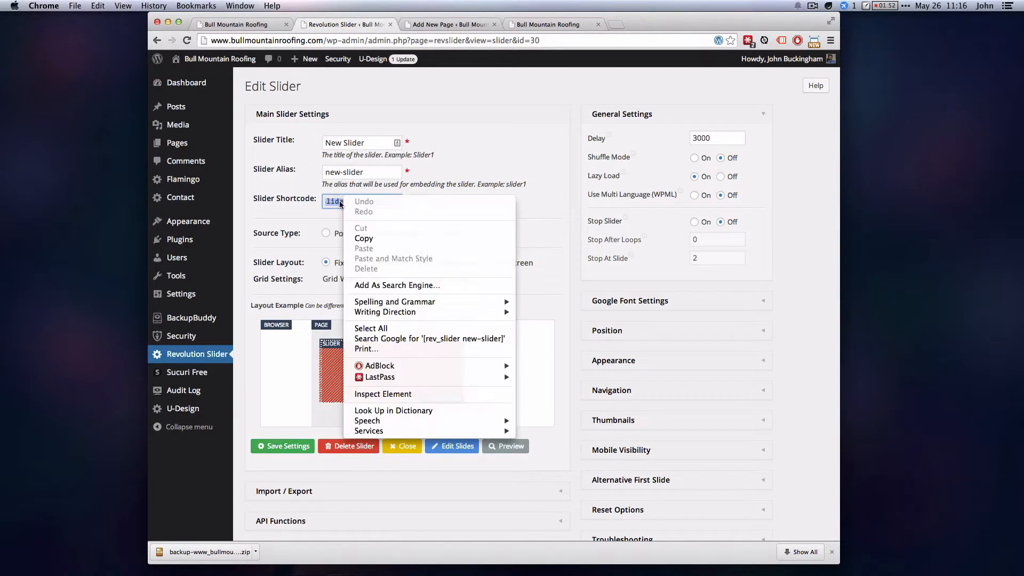
{"action": "left_click", "coordinate": [377, 244]}
- Paste the shortcode [rev_slider new-slider] into the content of New Slider Page and select it there
{"action": "left_click", "coordinate": [440, 25]}
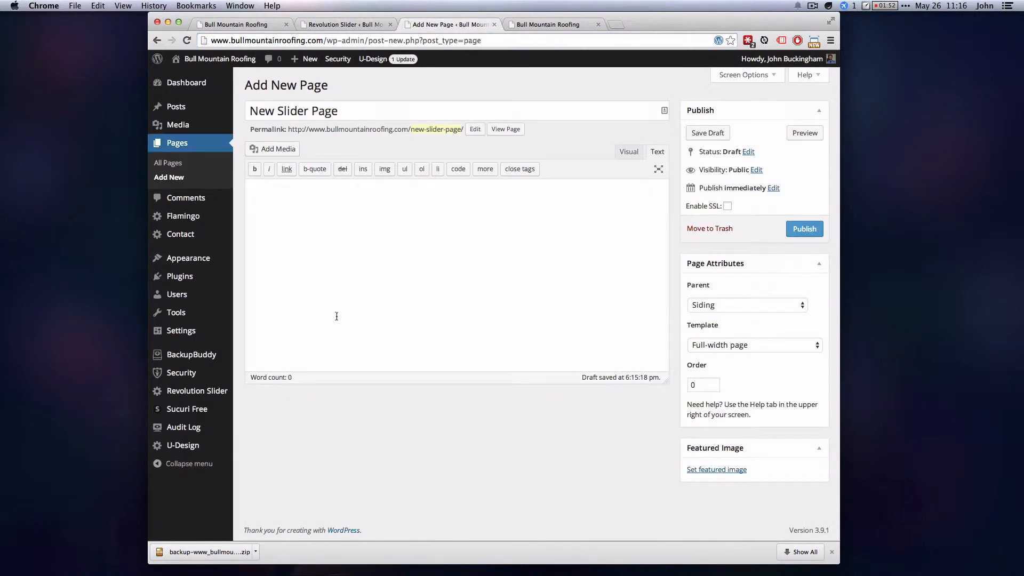
{"action": "right_click", "coordinate": [317, 236]}
{"action": "left_click", "coordinate": [354, 288]}
{"action": "left_click_drag", "start_coordinate": [249, 189], "coordinate": [358, 188]}
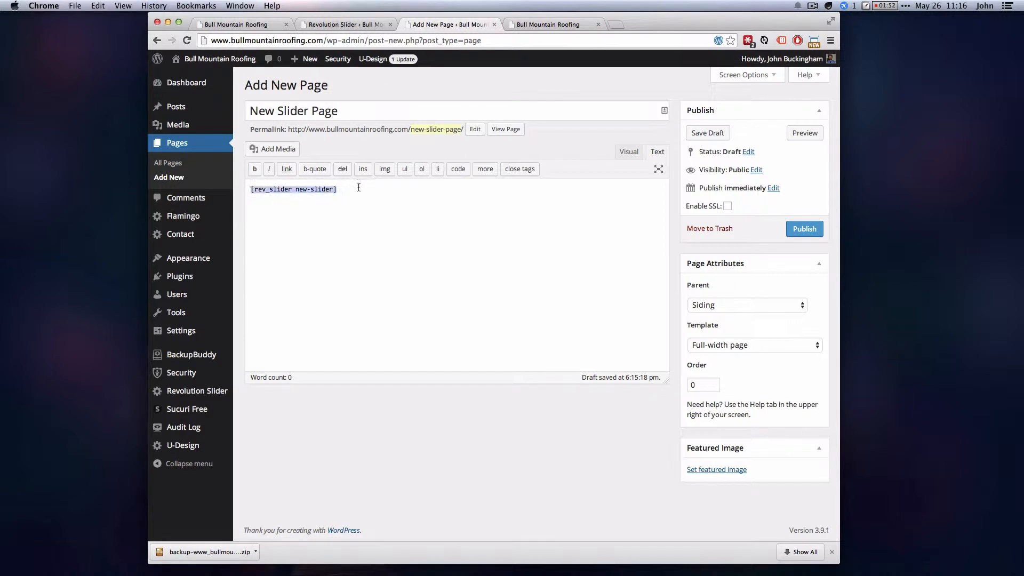
- Publish New Slider Page and view it on the live site
{"action": "left_click", "coordinate": [651, 229]}
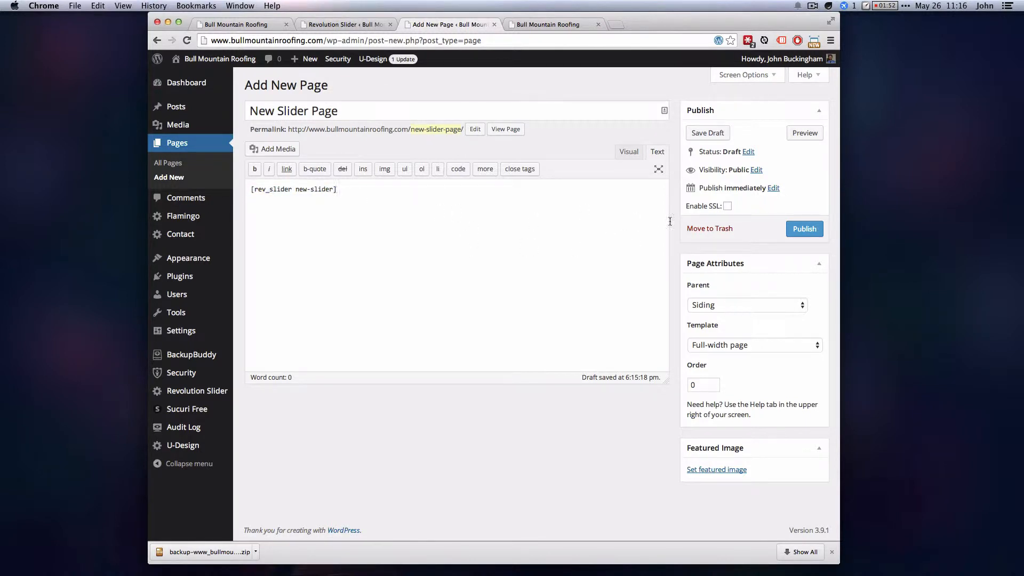
{"action": "left_click", "coordinate": [803, 229]}
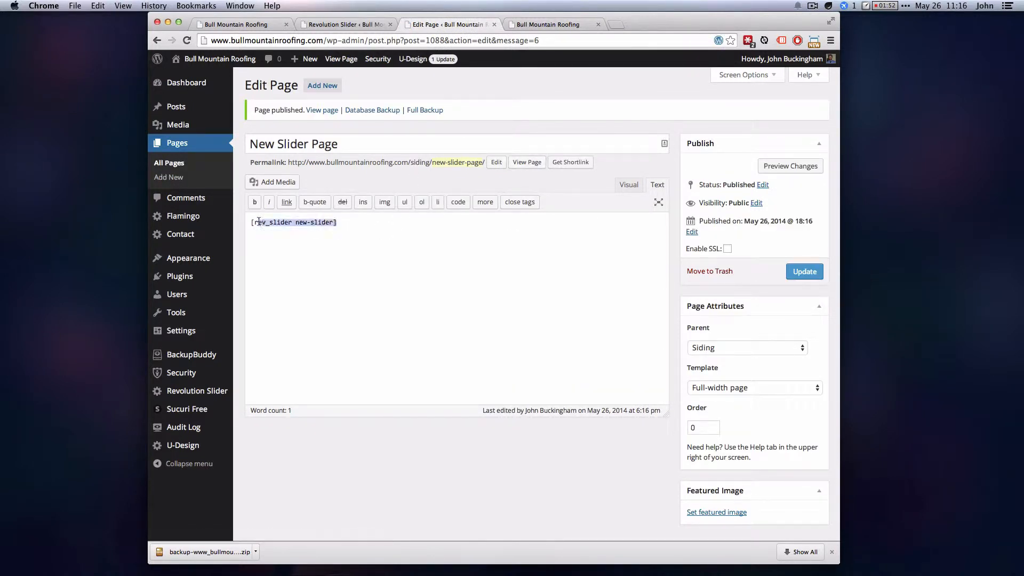
{"action": "left_click", "coordinate": [523, 170]}
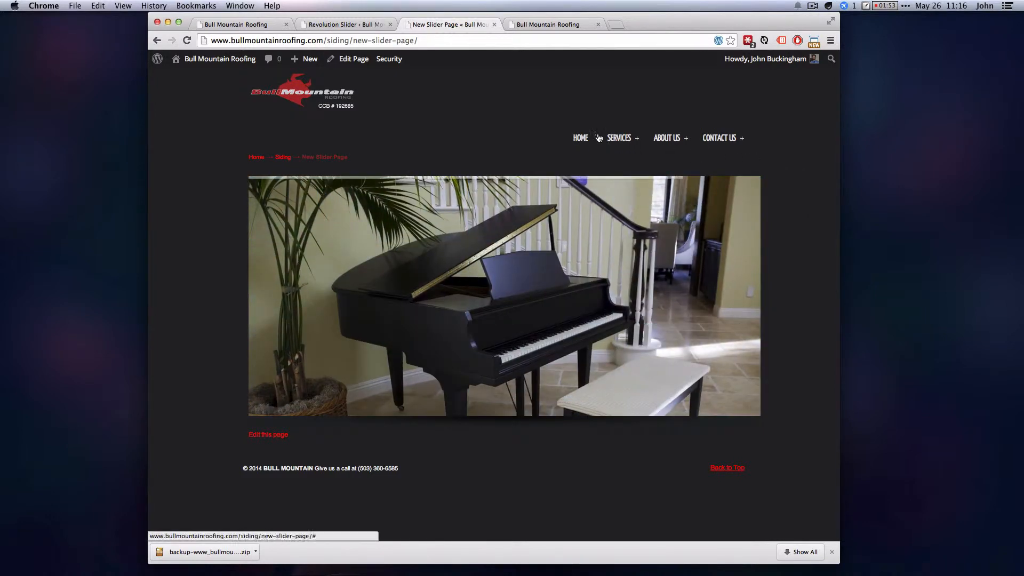
{"action": "mouse_move", "coordinate": [619, 138]}
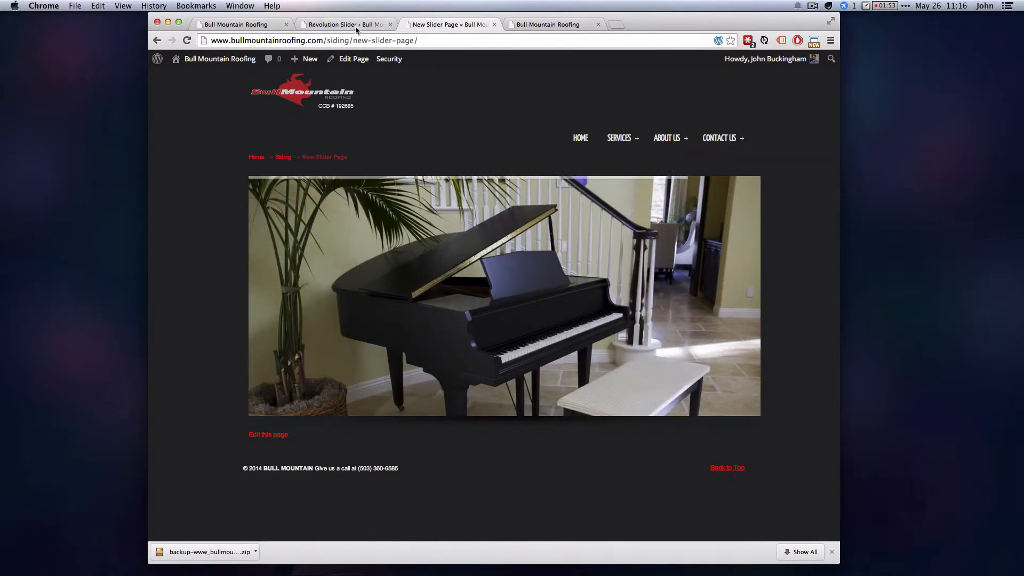
- Open the WordPress Menus editor in a separate browser tab, keeping the slider settings open
{"action": "left_click", "coordinate": [232, 24]}
{"action": "left_click", "coordinate": [321, 25]}
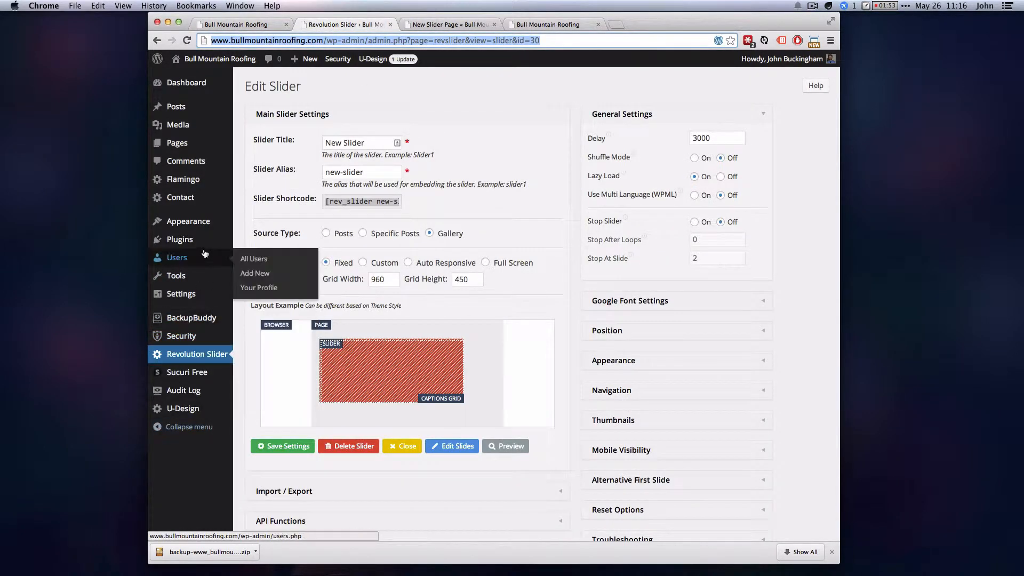
{"action": "mouse_move", "coordinate": [154, 224]}
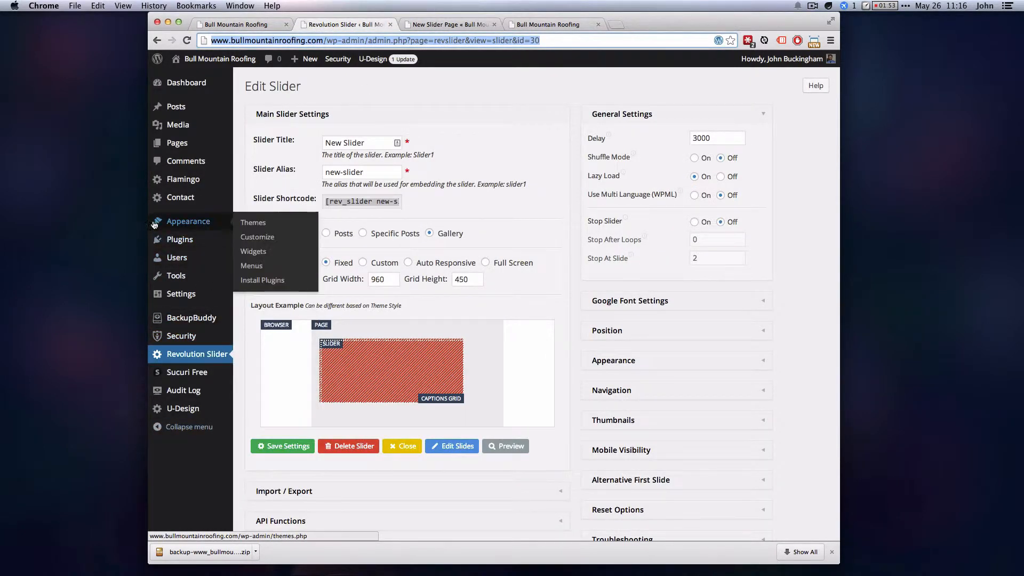
{"action": "right_click", "coordinate": [248, 261]}
{"action": "left_click", "coordinate": [282, 266]}
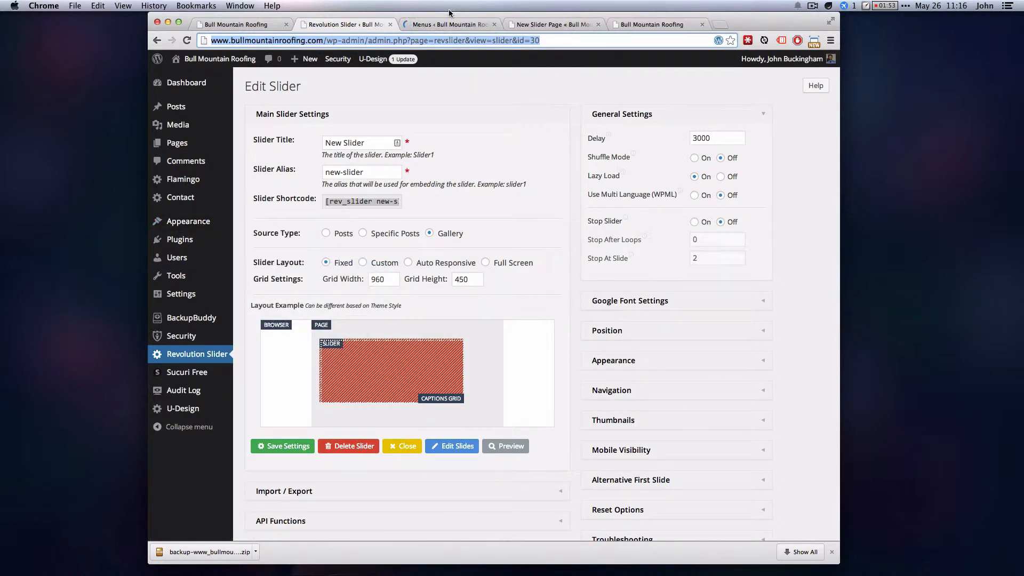
{"action": "left_click", "coordinate": [449, 24]}
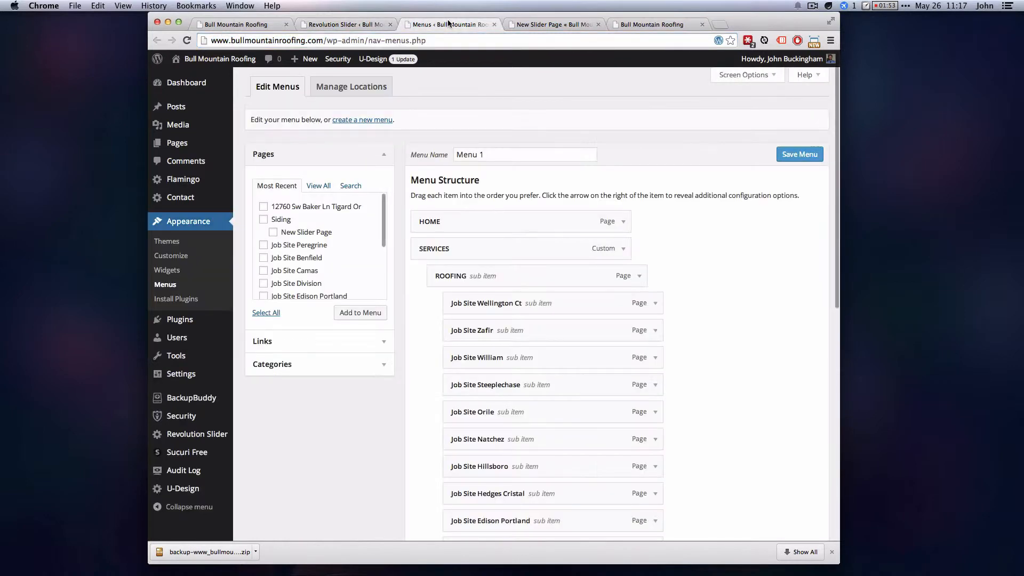
- Add New Slider Page from the full list of pages to Menu 1
{"action": "scroll", "coordinate": [741, 221], "scroll_direction": "down", "scroll_amount": 1}
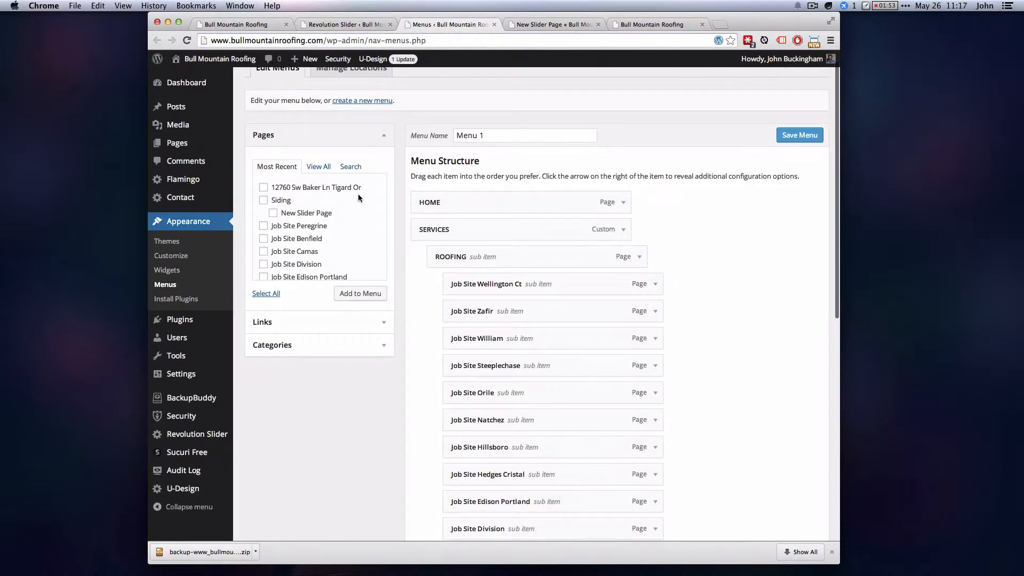
{"action": "left_click", "coordinate": [319, 166]}
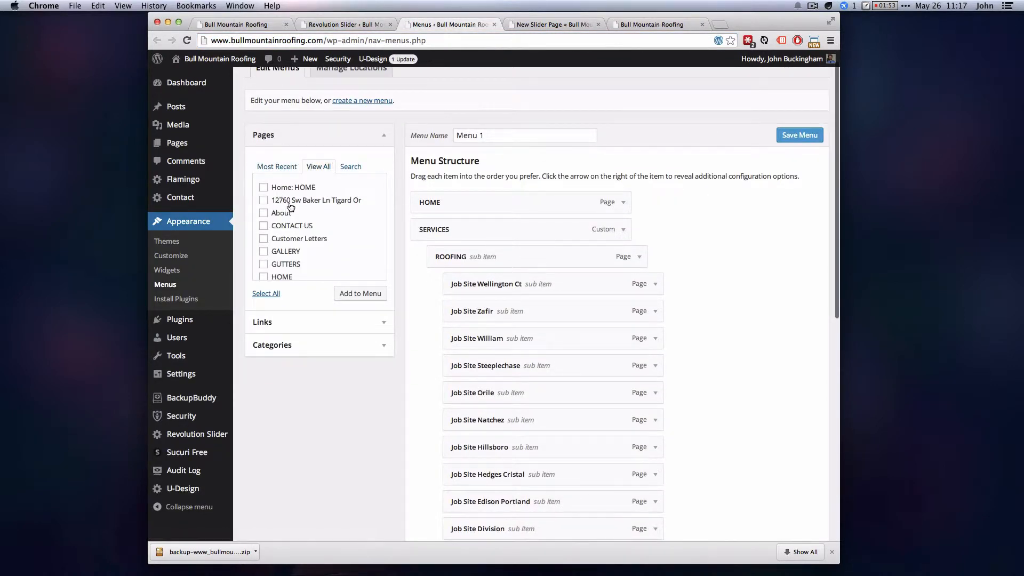
{"action": "scroll", "coordinate": [282, 205], "scroll_direction": "down", "scroll_amount": 8}
{"action": "scroll", "coordinate": [291, 205], "scroll_direction": "down", "scroll_amount": 10}
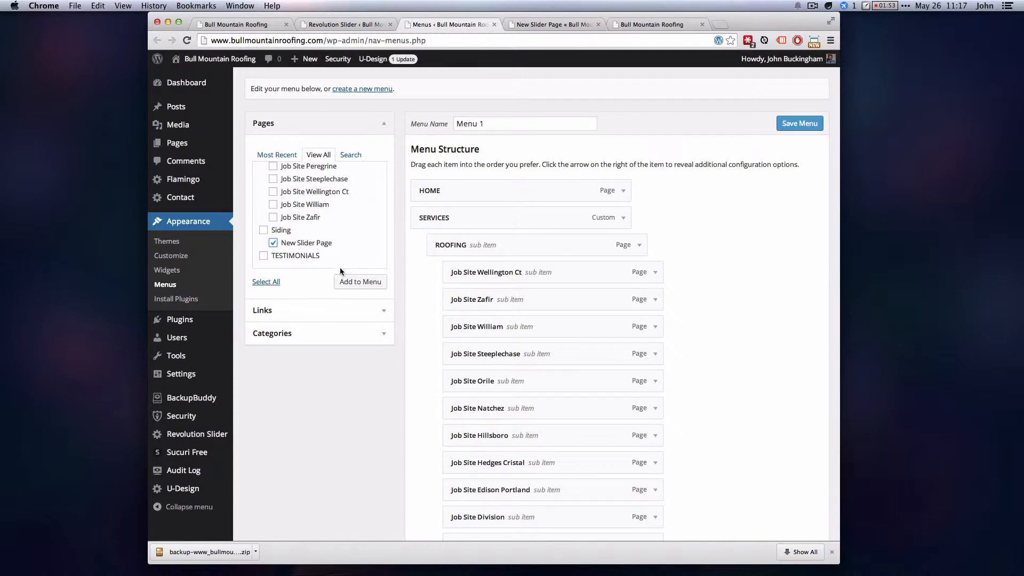
{"action": "left_click", "coordinate": [357, 282]}
- Move New Slider Page in the menu structure so it is a sub item of PAINTING
{"action": "scroll", "coordinate": [752, 344], "scroll_direction": "down", "scroll_amount": 10}
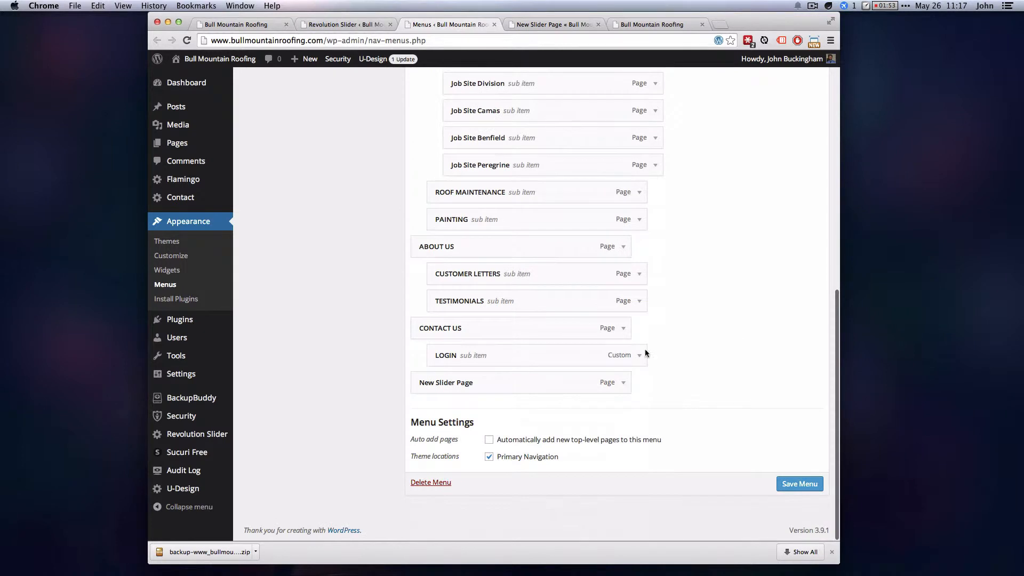
{"action": "scroll", "coordinate": [509, 379], "scroll_direction": "up", "scroll_amount": 10}
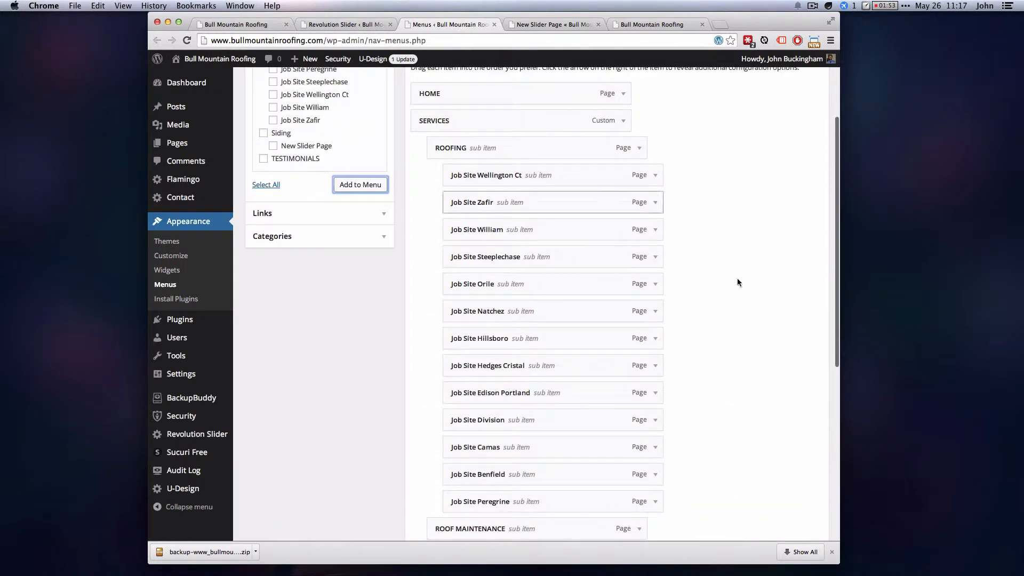
{"action": "scroll", "coordinate": [652, 445], "scroll_direction": "down", "scroll_amount": 10}
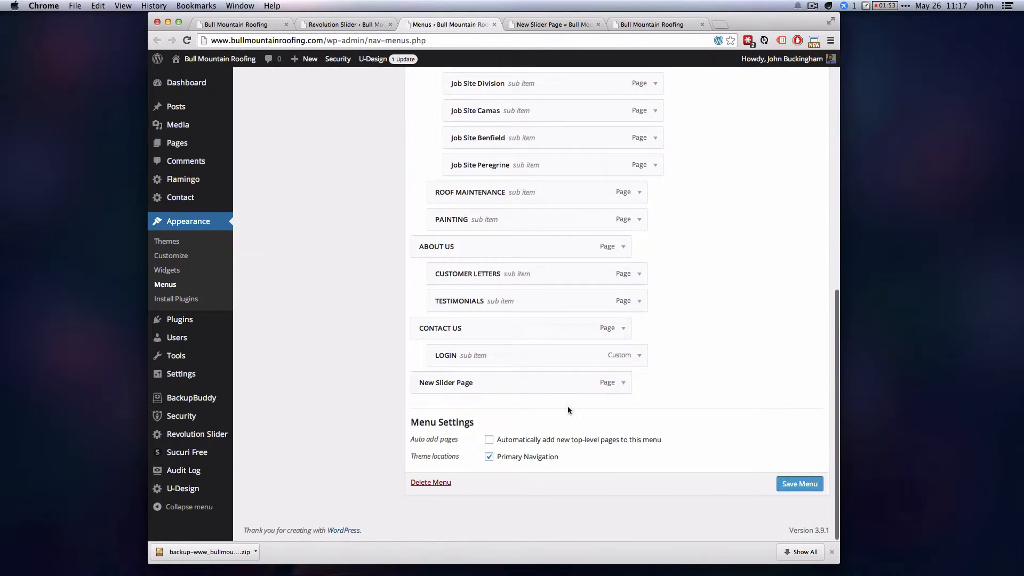
{"action": "scroll", "coordinate": [651, 399], "scroll_direction": "up", "scroll_amount": 1}
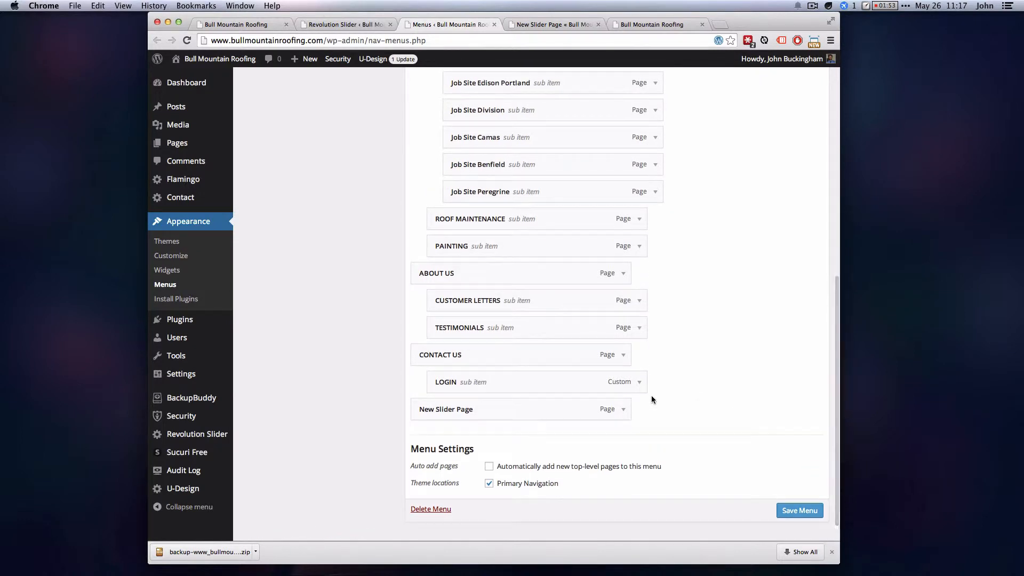
{"action": "scroll", "coordinate": [652, 400], "scroll_direction": "up", "scroll_amount": 1}
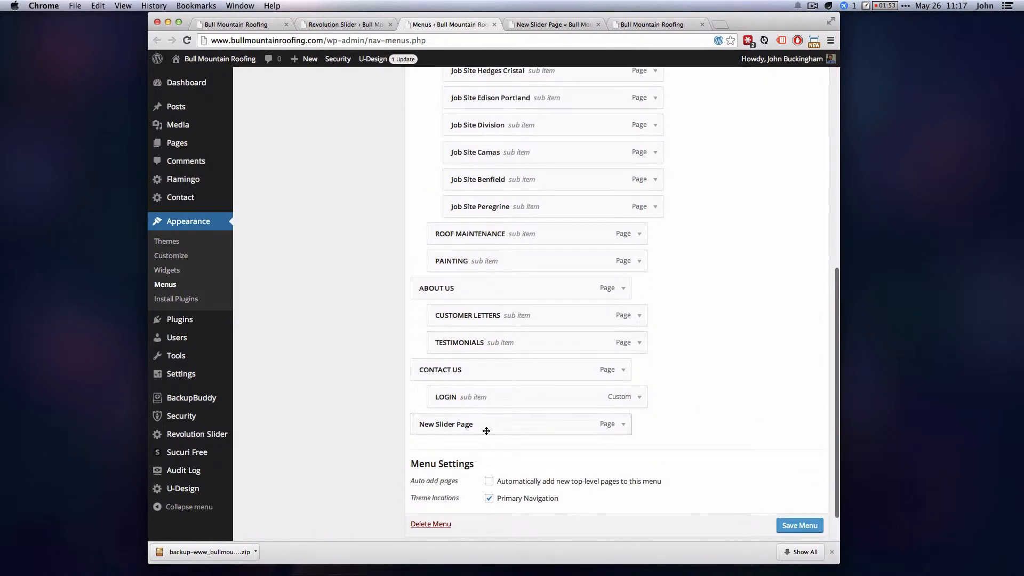
{"action": "scroll", "coordinate": [493, 430], "scroll_direction": "down", "scroll_amount": 2}
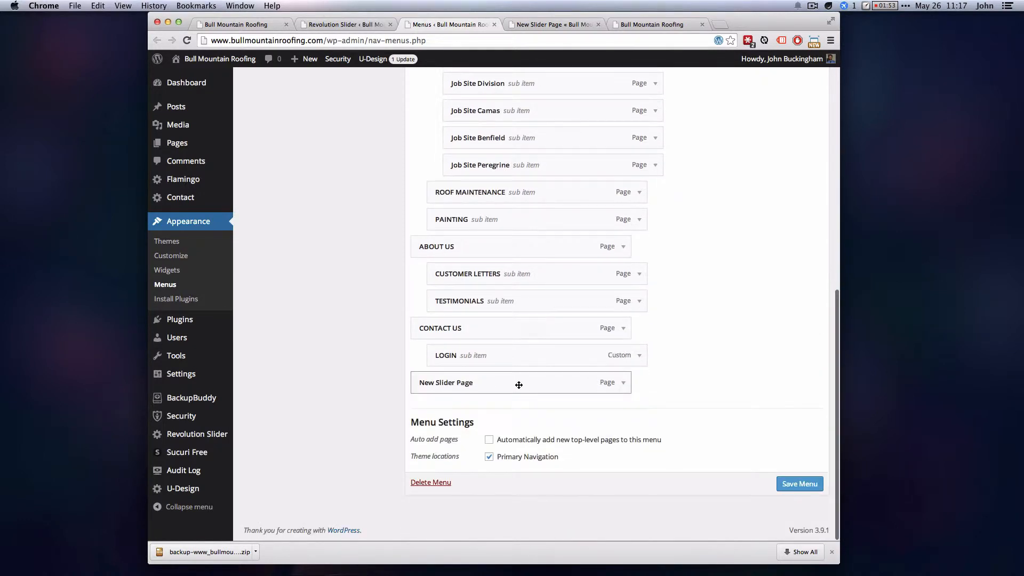
{"action": "scroll", "coordinate": [776, 388], "scroll_direction": "up", "scroll_amount": 10}
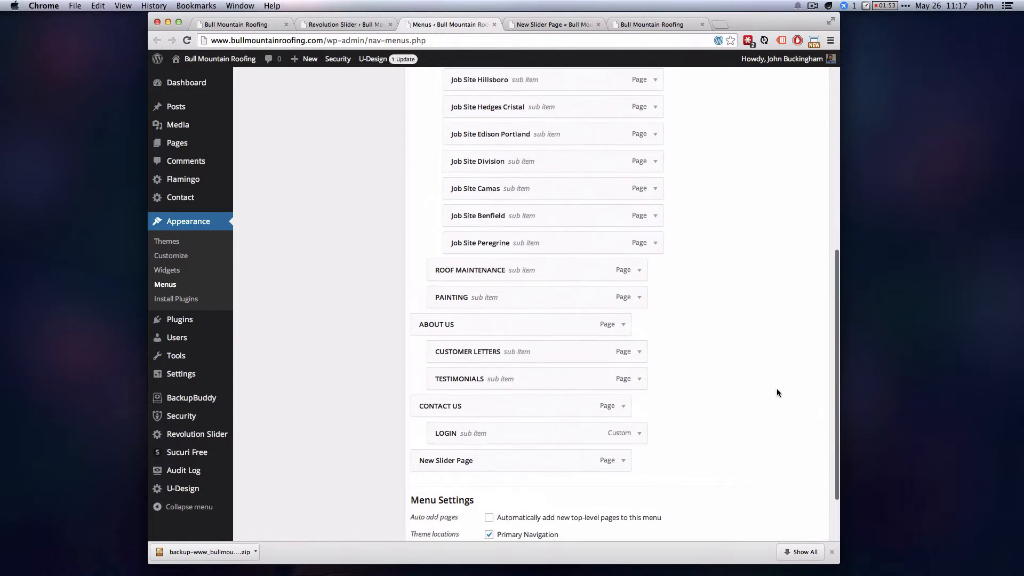
{"action": "scroll", "coordinate": [776, 389], "scroll_direction": "up", "scroll_amount": 5}
{"action": "scroll", "coordinate": [777, 388], "scroll_direction": "down", "scroll_amount": 12}
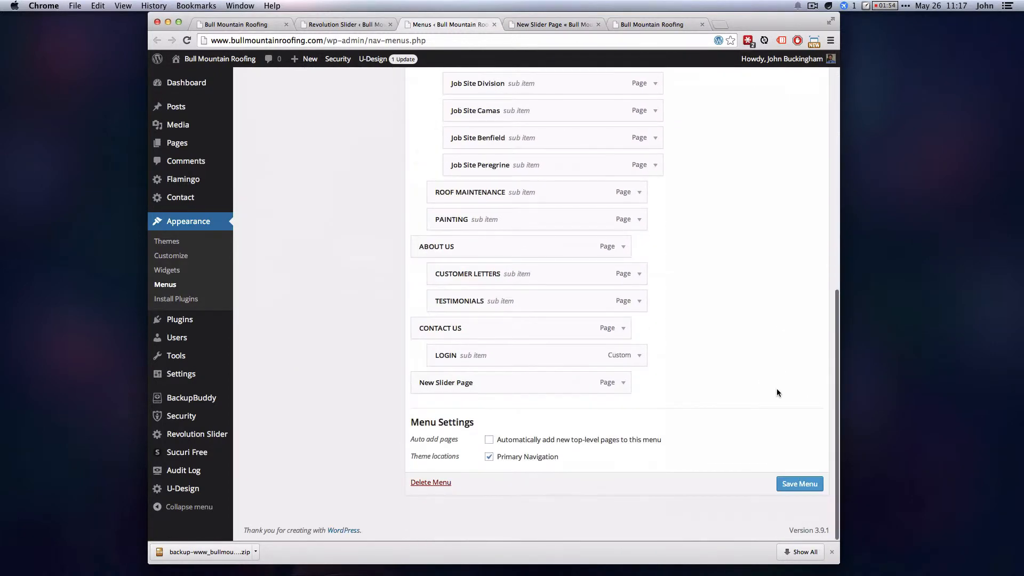
{"action": "scroll", "coordinate": [758, 403], "scroll_direction": "up", "scroll_amount": 15}
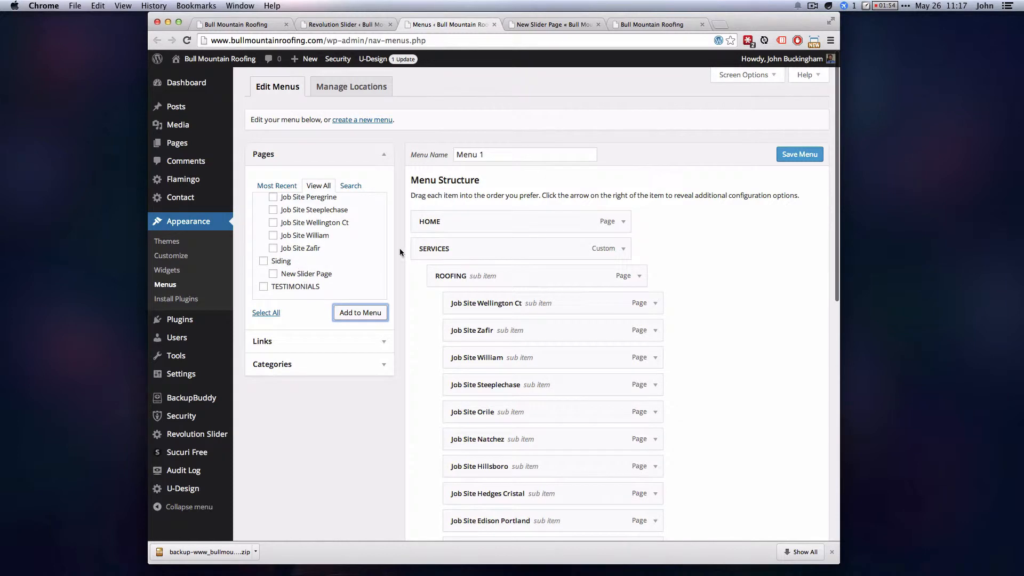
{"action": "scroll", "coordinate": [400, 251], "scroll_direction": "down", "scroll_amount": 15}
{"action": "mouse_move", "coordinate": [542, 379]}
{"action": "left_mouse_down"}
{"action": "mouse_move", "coordinate": [559, 255]}
{"action": "mouse_move", "coordinate": [560, 265]}
{"action": "mouse_move", "coordinate": [624, 277]}
{"action": "left_mouse_up"}
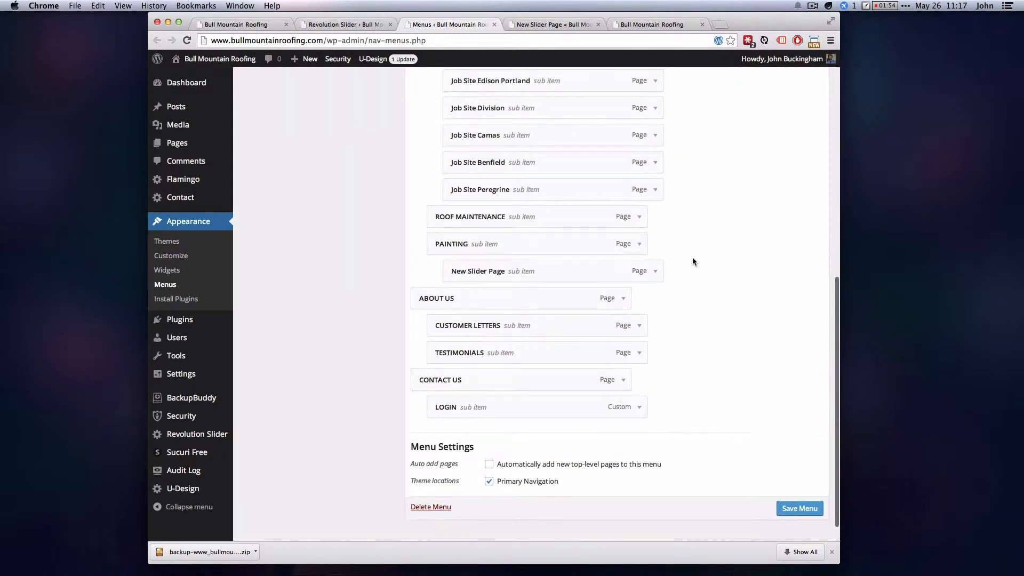
- Review where New Slider Page sits in the menu structure and save Menu 1
{"action": "scroll", "coordinate": [693, 262], "scroll_direction": "down", "scroll_amount": 1}
{"action": "scroll", "coordinate": [717, 308], "scroll_direction": "up", "scroll_amount": 2}
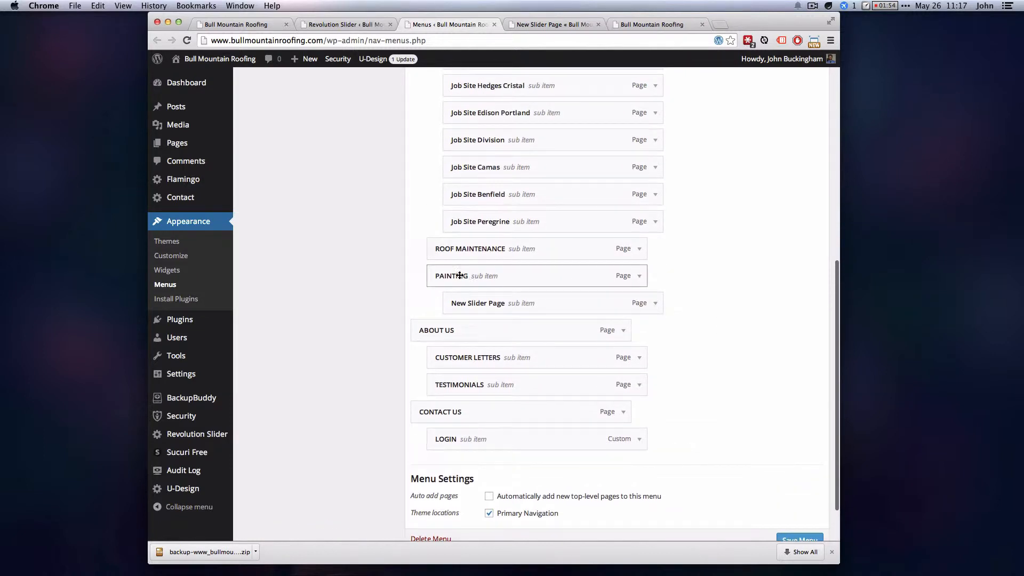
{"action": "scroll", "coordinate": [560, 302], "scroll_direction": "up", "scroll_amount": 8}
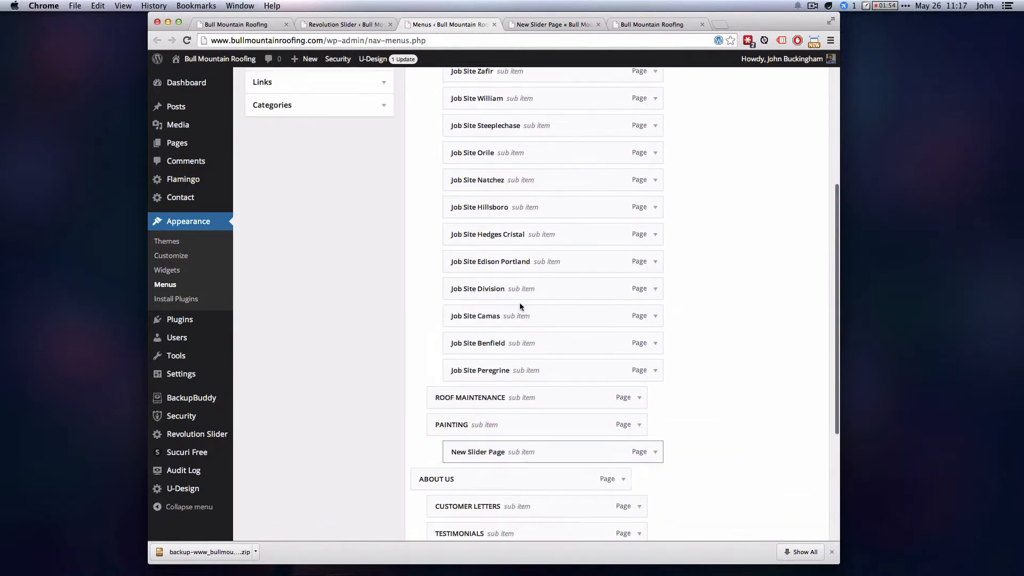
{"action": "scroll", "coordinate": [419, 179], "scroll_direction": "down", "scroll_amount": 6}
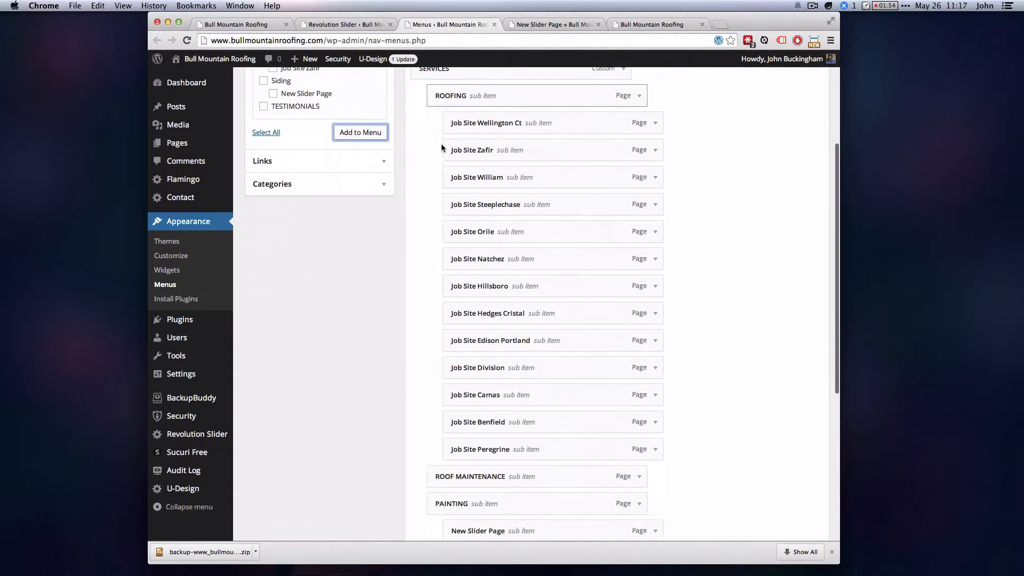
{"action": "scroll", "coordinate": [726, 469], "scroll_direction": "down", "scroll_amount": 1}
{"action": "left_click", "coordinate": [799, 503]}
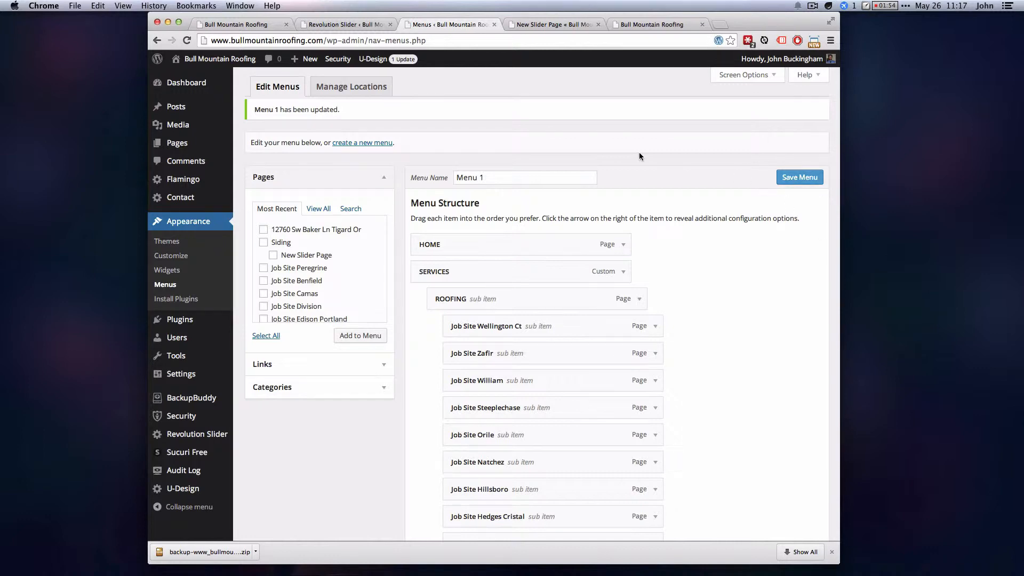
- Close the duplicate Bull Mountain Roofing browser tab and reload the site's home page in the remaining one
{"action": "left_click", "coordinate": [346, 23]}
{"action": "left_click", "coordinate": [552, 24]}
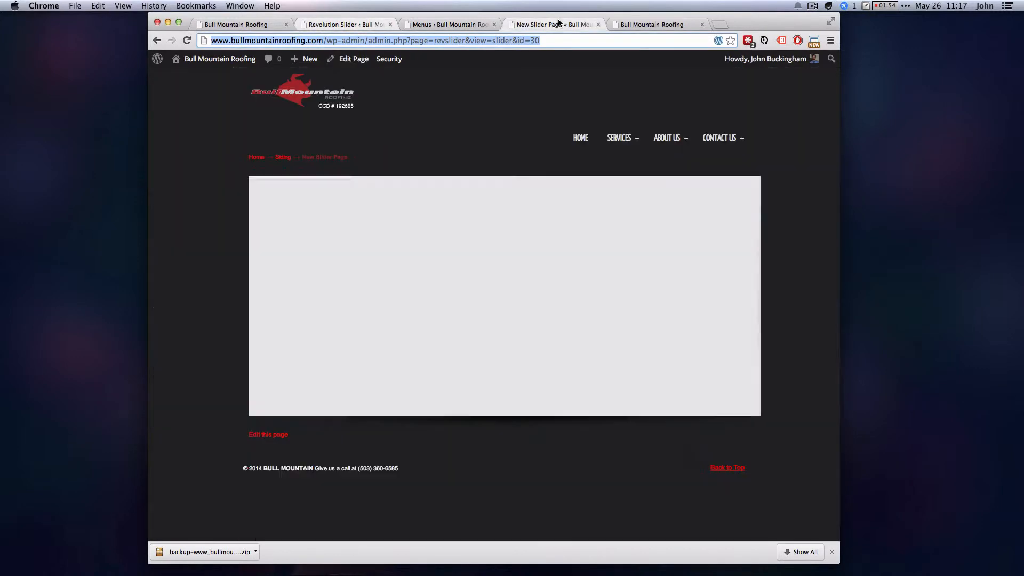
{"action": "left_click", "coordinate": [652, 24]}
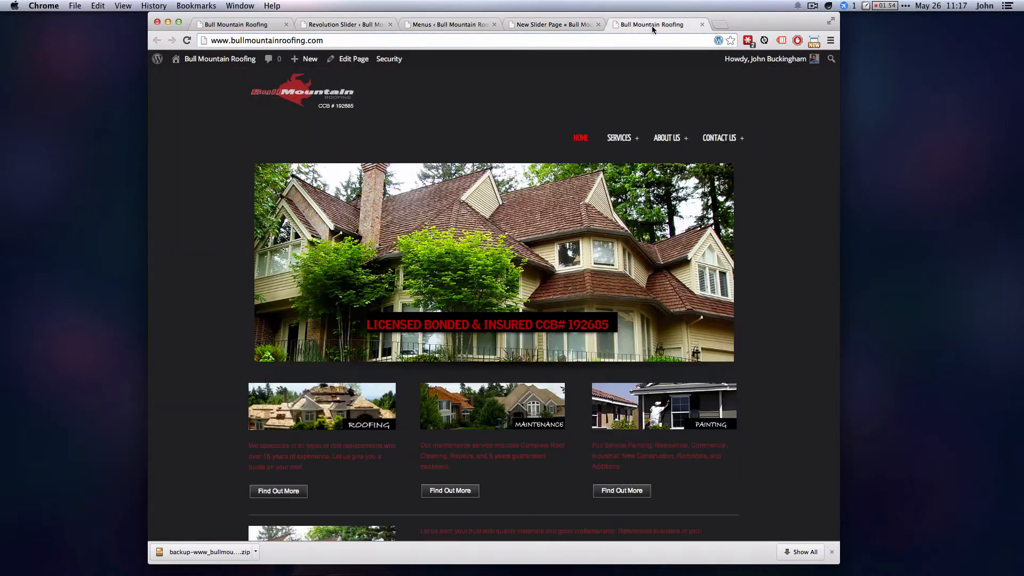
{"action": "left_click", "coordinate": [254, 25]}
{"action": "left_click", "coordinate": [287, 24]}
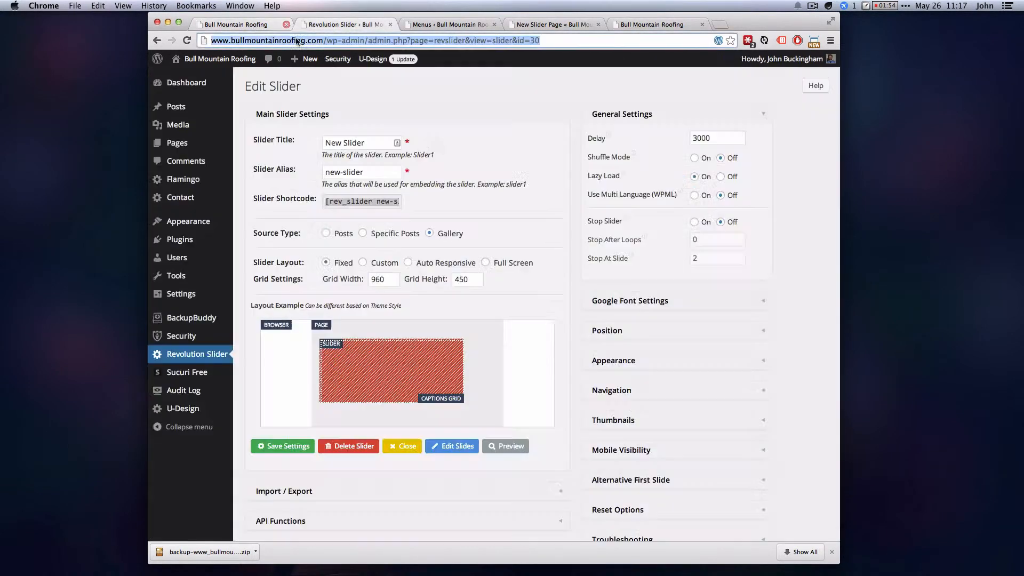
{"action": "left_click", "coordinate": [524, 24]}
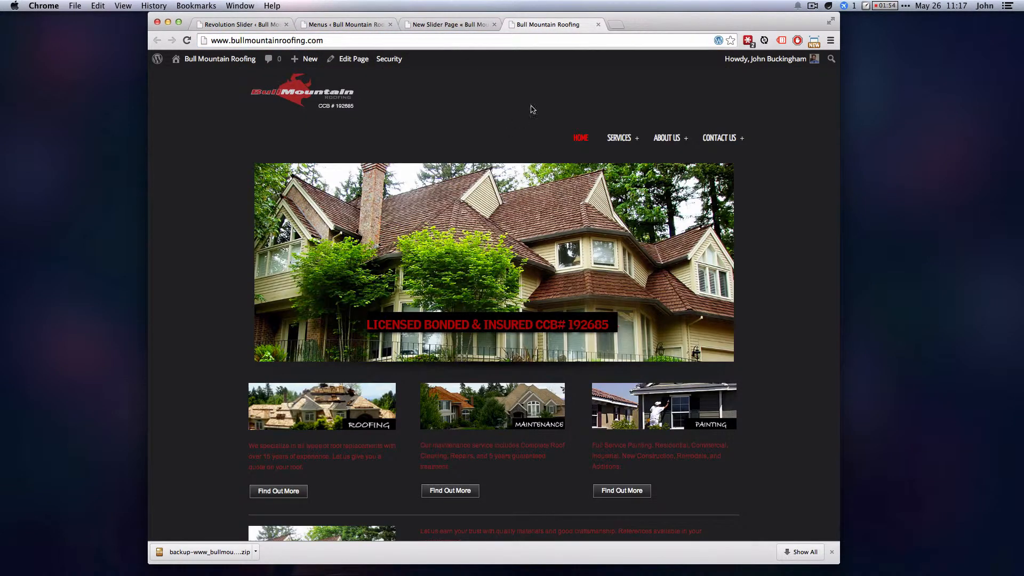
{"action": "left_click", "coordinate": [430, 42]}
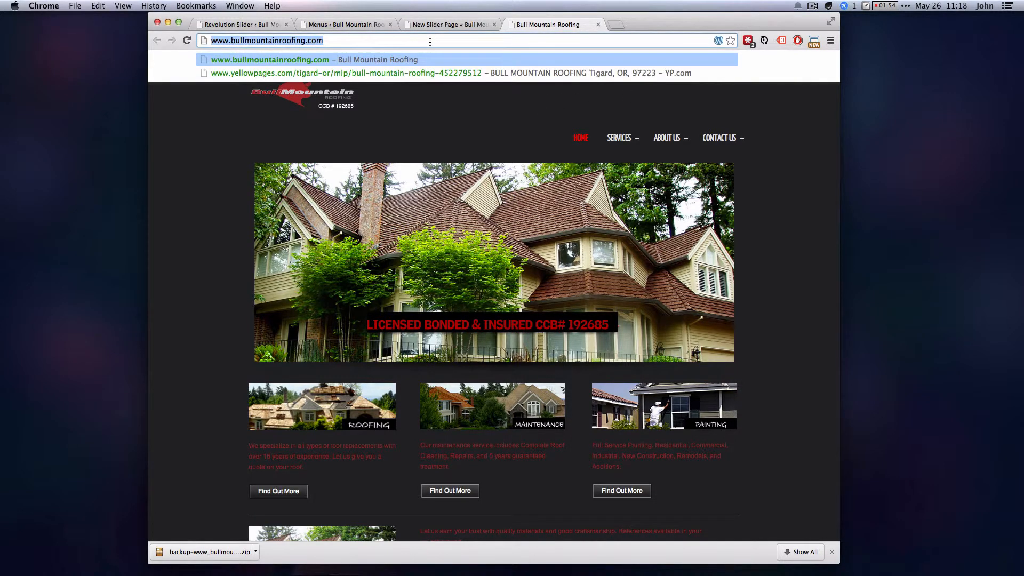
{"action": "key", "text": "Return"}
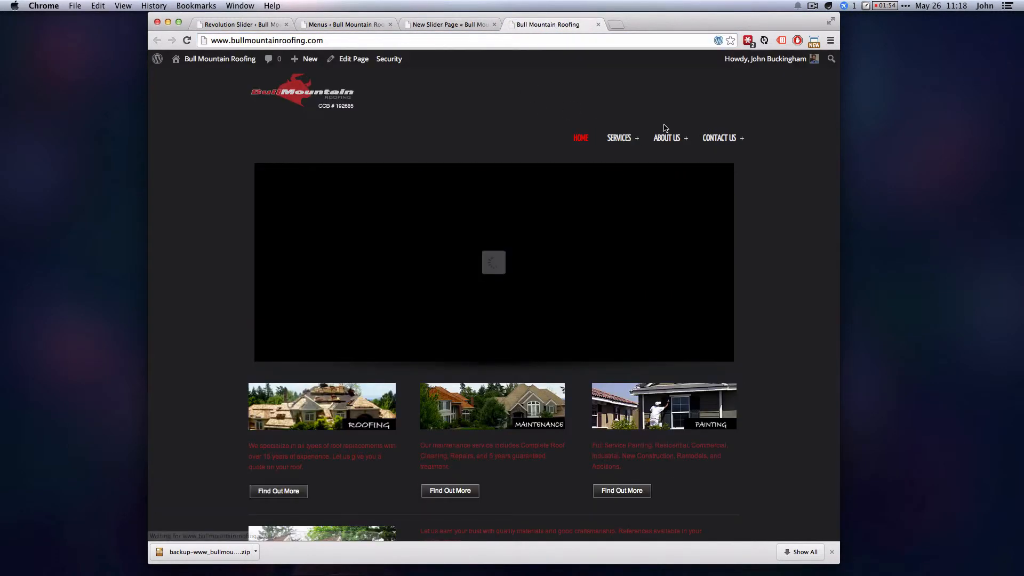
- Open New Slider Page from PAINTING under SERVICES on the live site, and compare it with the copy already open
{"action": "mouse_move", "coordinate": [628, 139]}
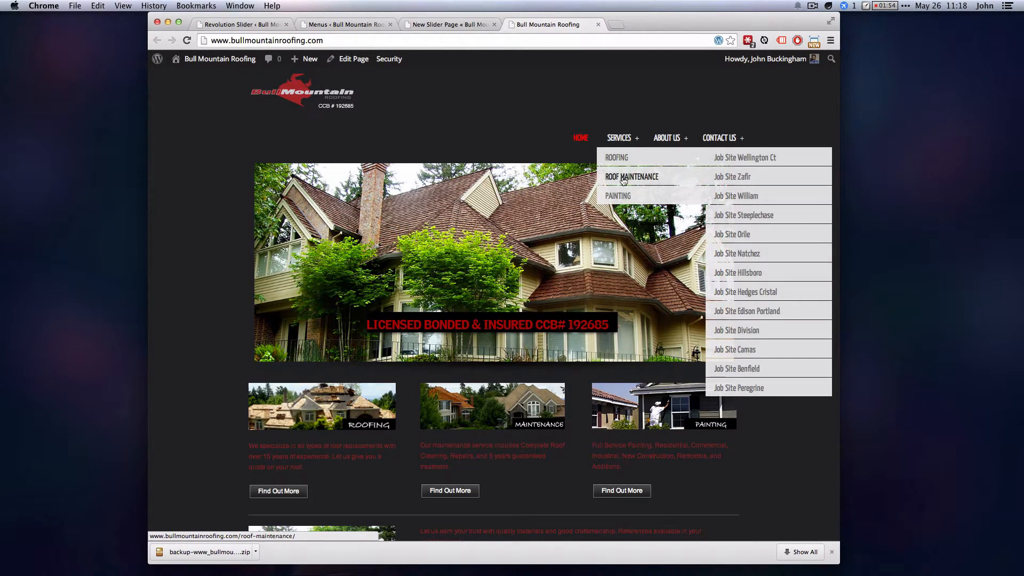
{"action": "mouse_move", "coordinate": [623, 195]}
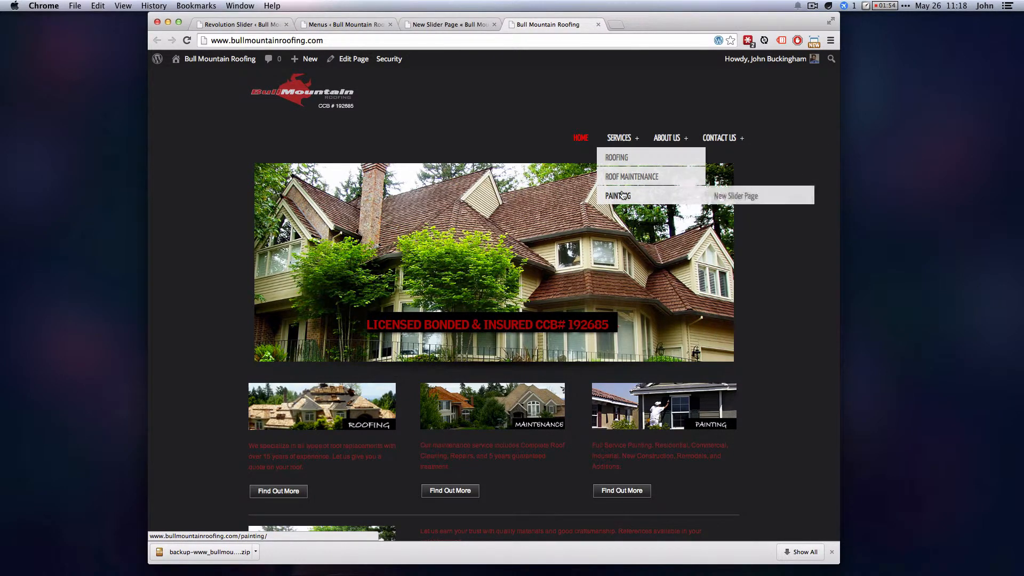
{"action": "left_click", "coordinate": [744, 197]}
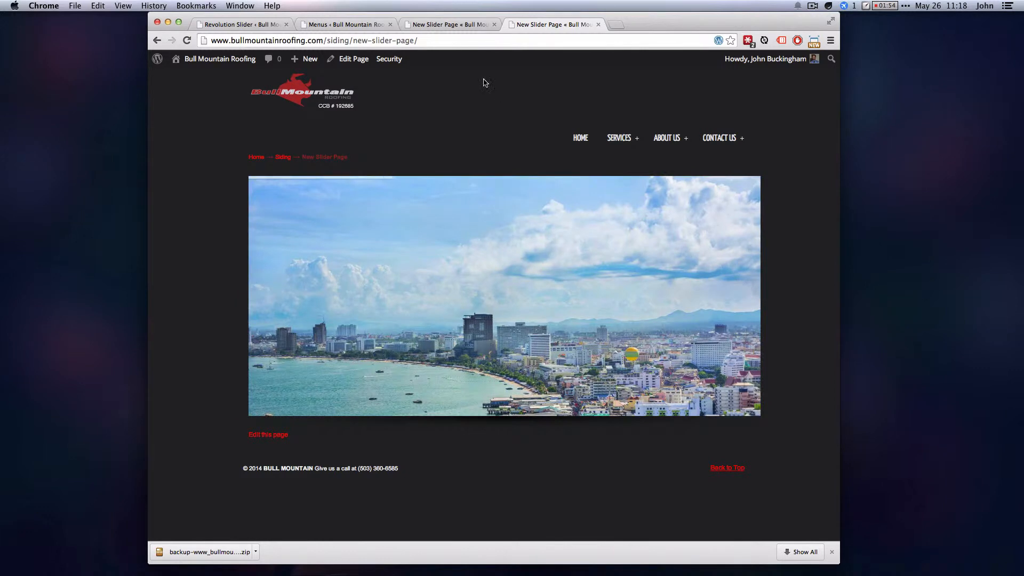
{"action": "left_click", "coordinate": [433, 24]}
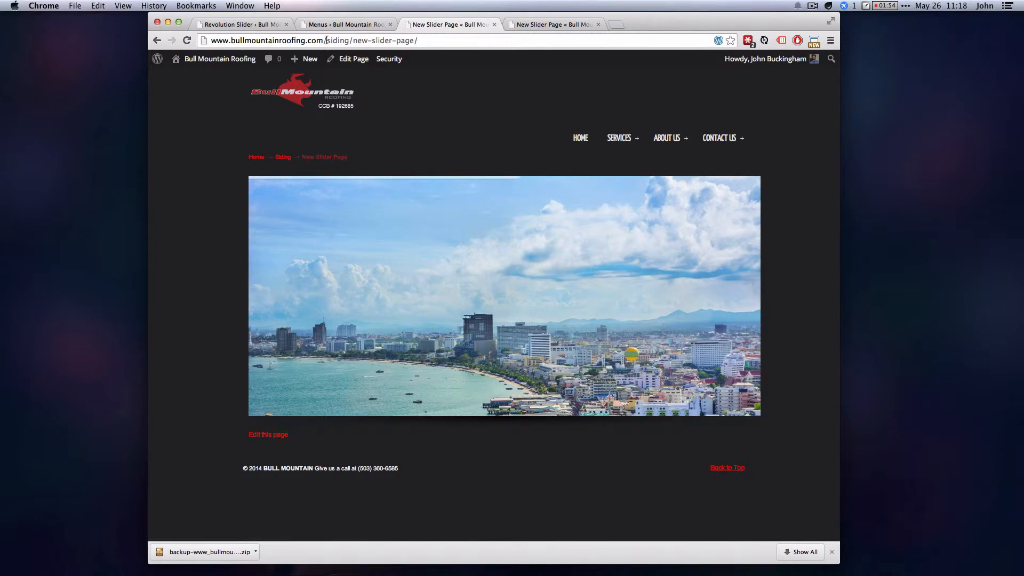
- Add the h1 heading "Here's an SEO for this page" above the slider shortcode on New Slider Page and update the page
{"action": "left_click", "coordinate": [347, 61]}
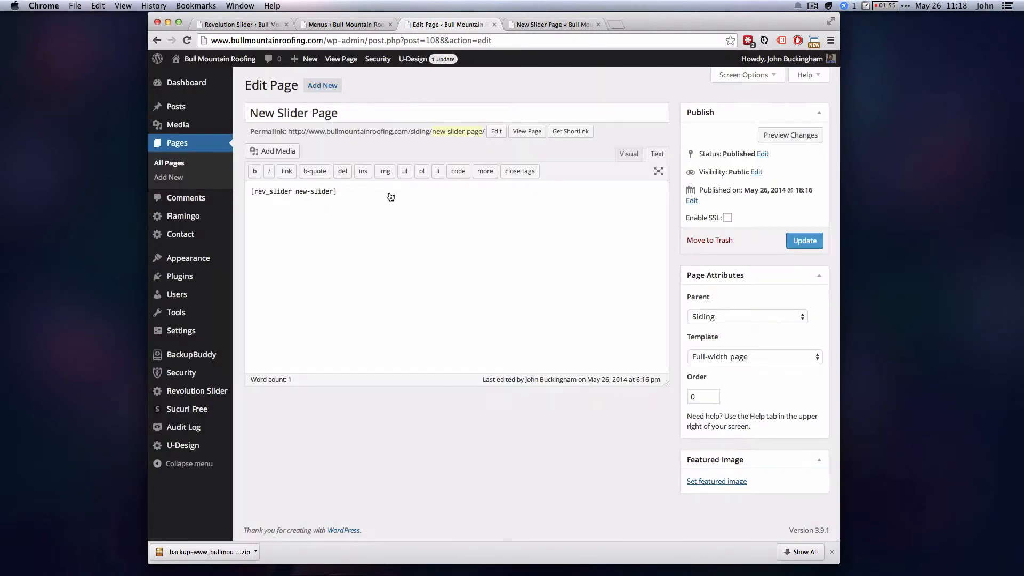
{"action": "left_click", "coordinate": [386, 197]}
{"action": "key", "text": "Return"}
{"action": "key", "text": "Return"}
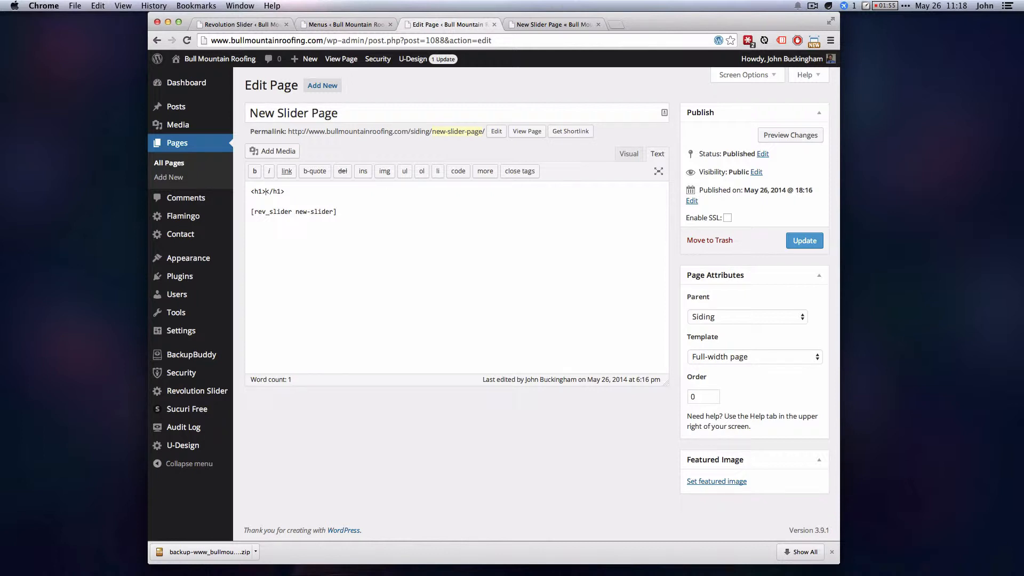
{"action": "type", "text": "Here's a n SEO for this page"}
{"action": "left_click", "coordinate": [797, 242]}
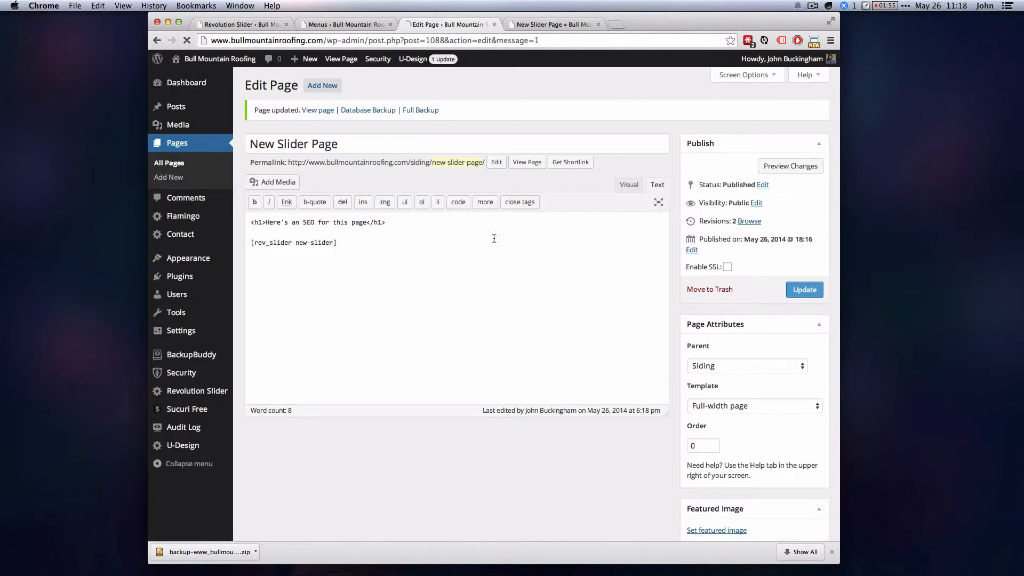
- Reload the live New Slider Page and compare its heading with the h1 line in the page editor
{"action": "left_click", "coordinate": [565, 27]}
{"action": "key", "text": "super+r"}
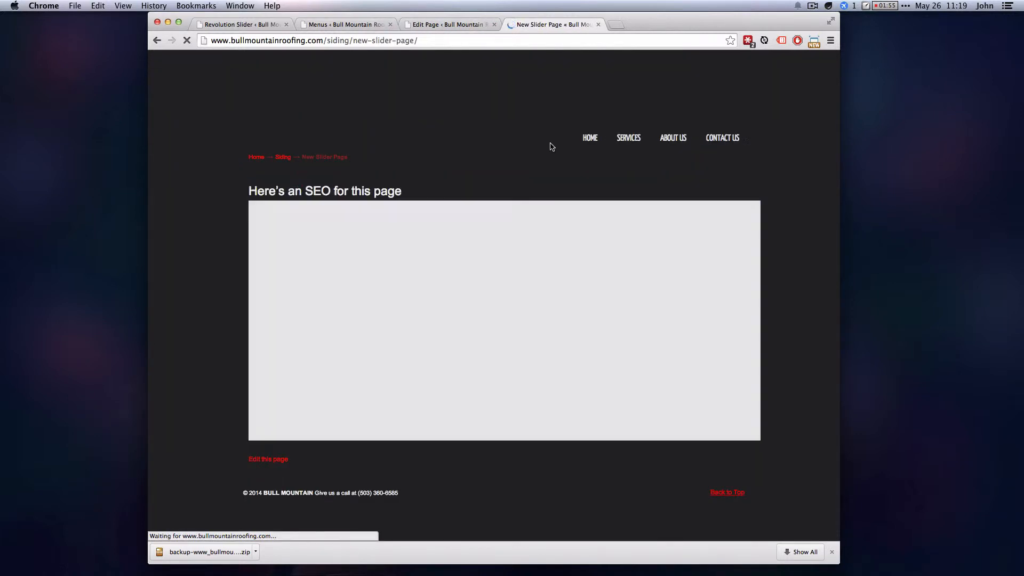
{"action": "left_click_drag", "start_coordinate": [249, 191], "coordinate": [367, 222]}
{"action": "left_click", "coordinate": [406, 192]}
{"action": "left_click", "coordinate": [444, 24]}
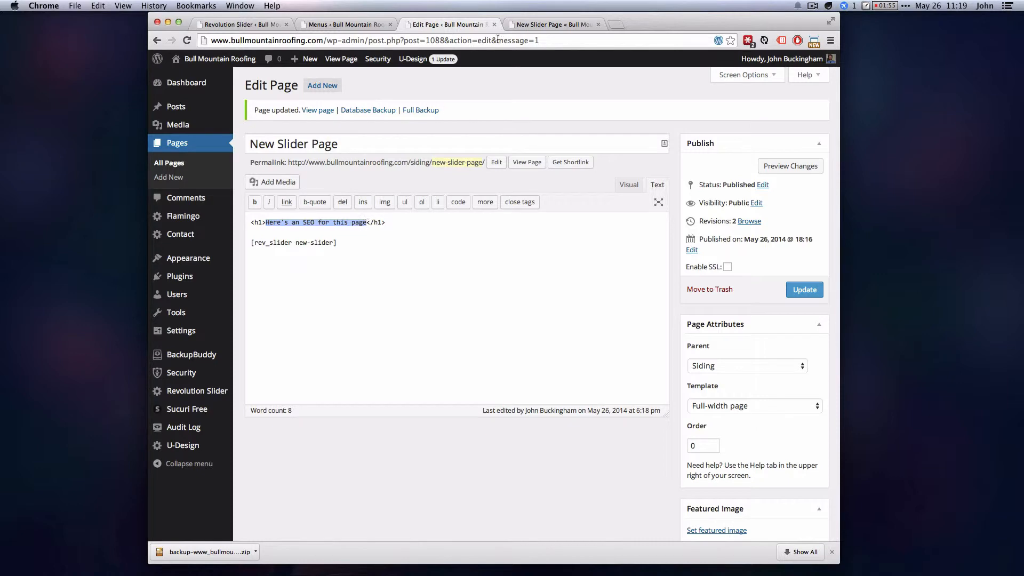
{"action": "left_click", "coordinate": [548, 24]}
{"action": "left_click", "coordinate": [249, 190]}
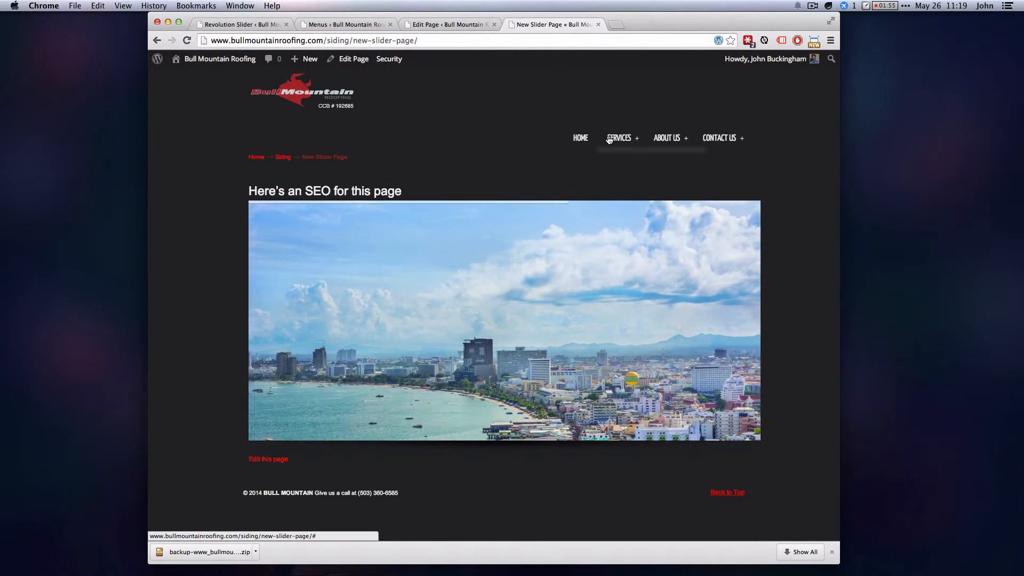
{"action": "mouse_move", "coordinate": [618, 158]}
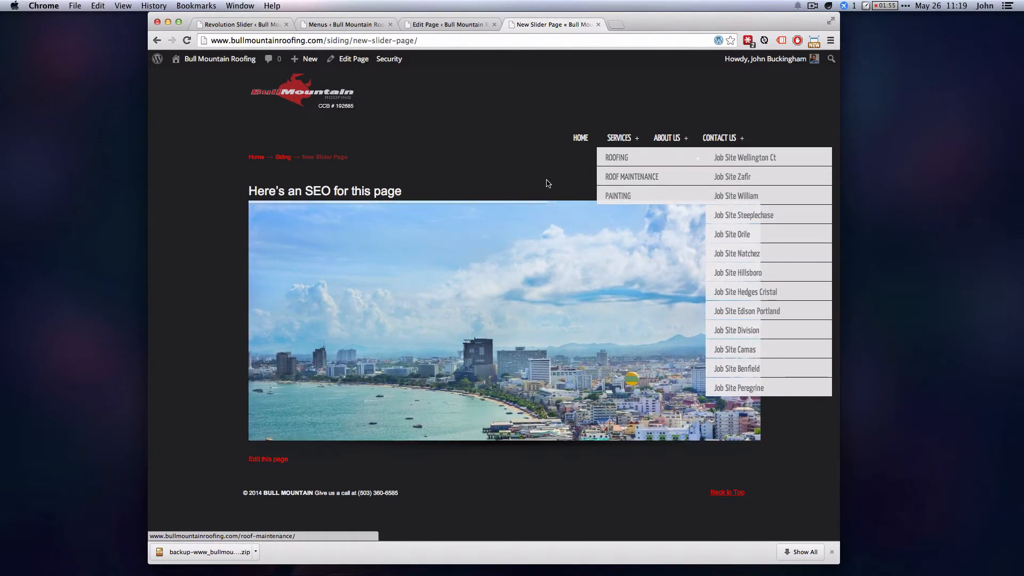
- Delete the h1 heading line from New Slider Page, leaving only the slider shortcode, and update the page
{"action": "left_click", "coordinate": [457, 26]}
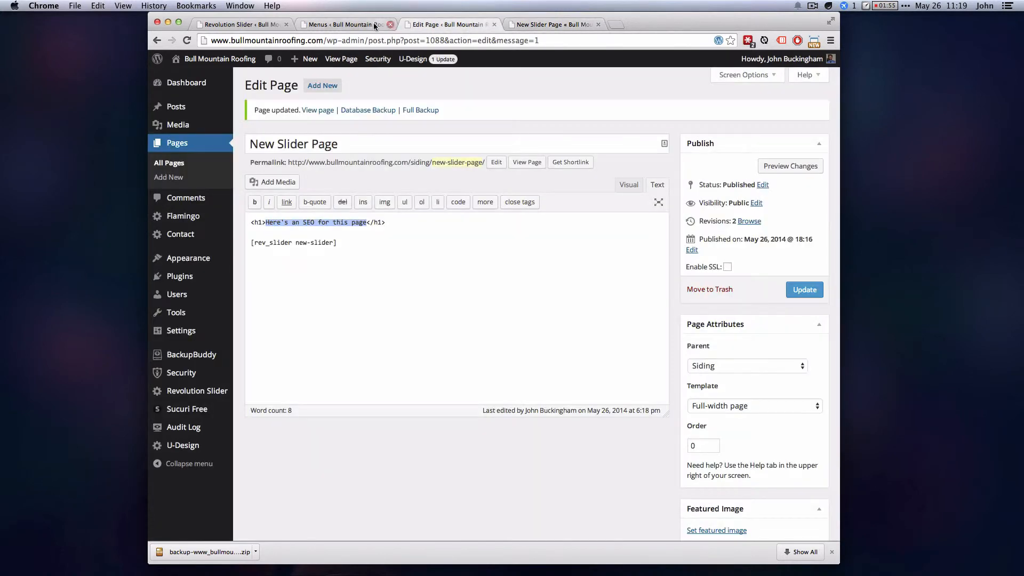
{"action": "triple_click", "coordinate": [454, 229]}
{"action": "triple_click", "coordinate": [455, 223]}
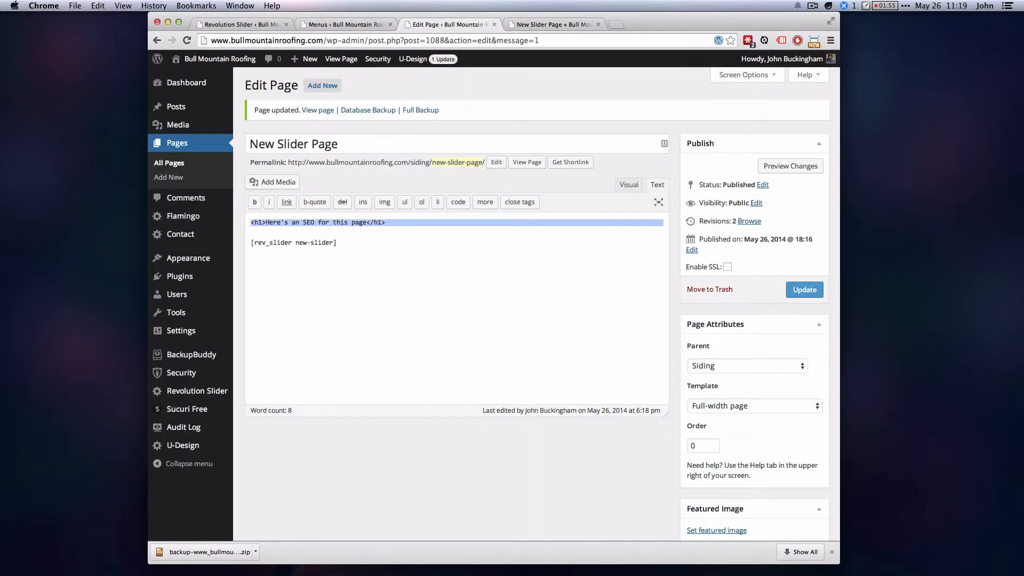
{"action": "key", "text": "BackSpace"}
{"action": "key", "text": "BackSpace"}
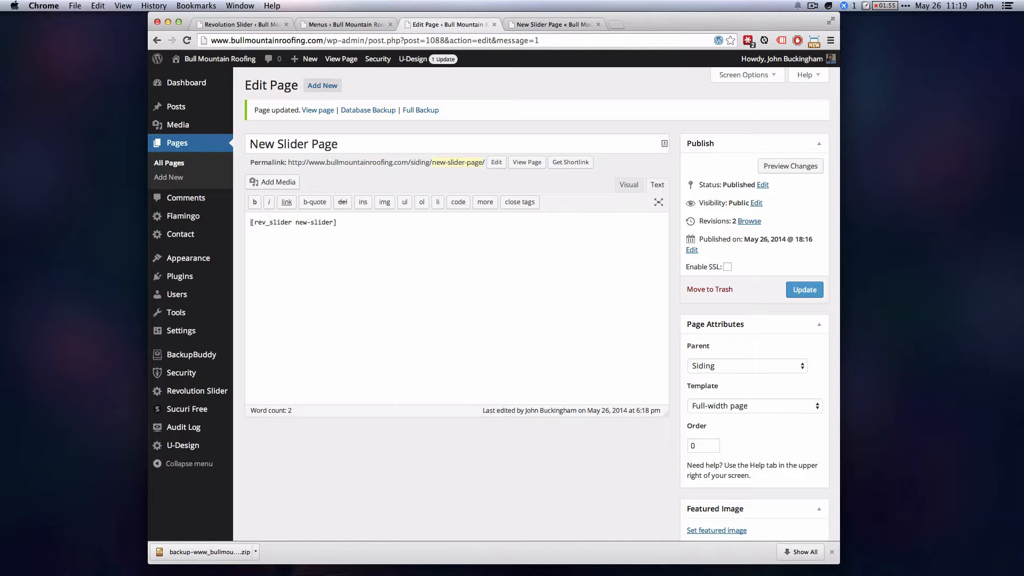
{"action": "left_click", "coordinate": [804, 289]}
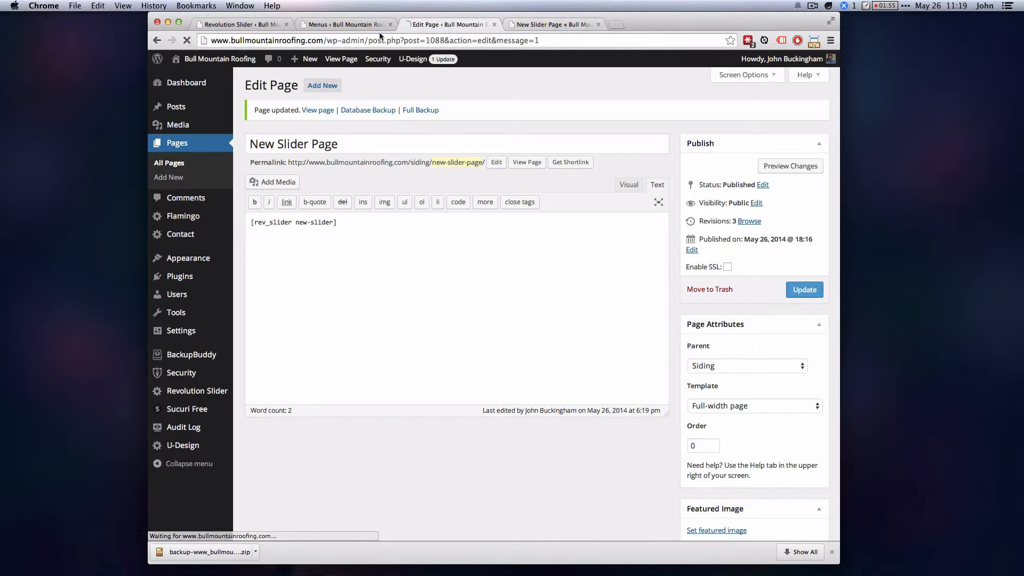
- View the live New Slider Page, open Job Site Wellington Ct from the SERVICES roofing entries, and examine the testimonial below its slider
{"action": "left_click", "coordinate": [341, 58]}
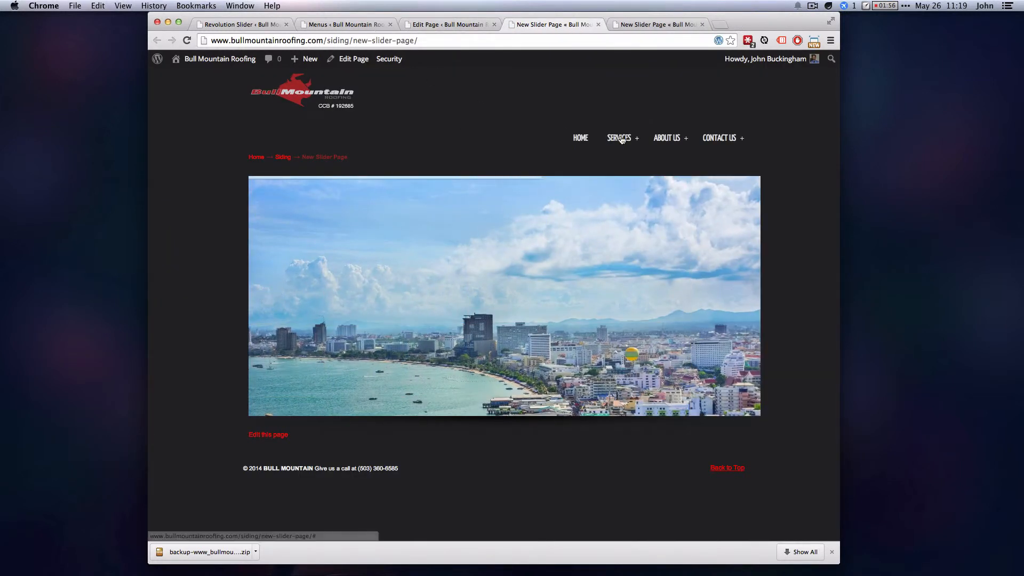
{"action": "mouse_move", "coordinate": [621, 139]}
{"action": "left_click", "coordinate": [741, 158]}
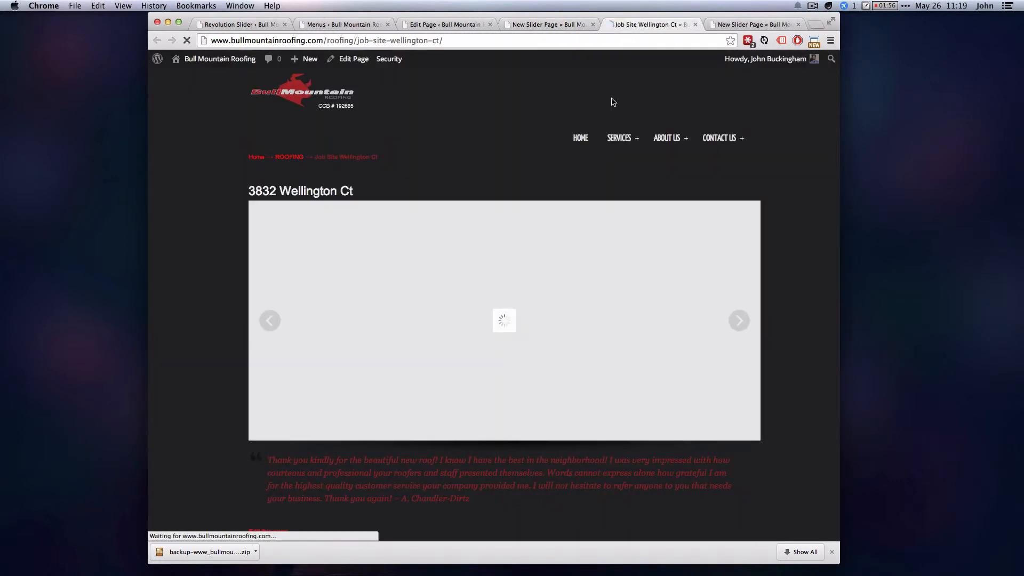
{"action": "scroll", "coordinate": [354, 433], "scroll_direction": "down", "scroll_amount": 2}
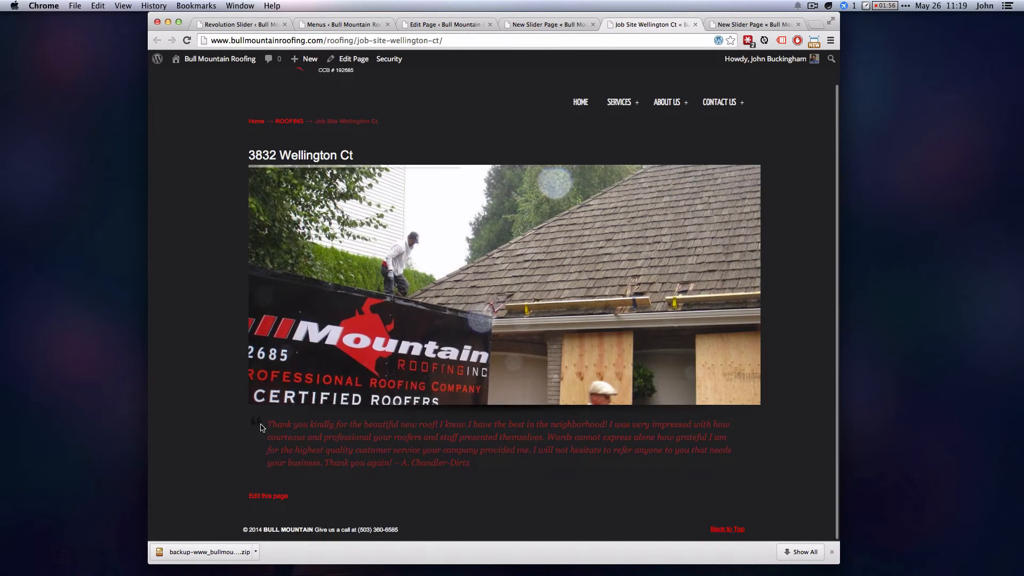
{"action": "left_click_drag", "start_coordinate": [269, 424], "coordinate": [574, 478]}
{"action": "left_click", "coordinate": [573, 478]}
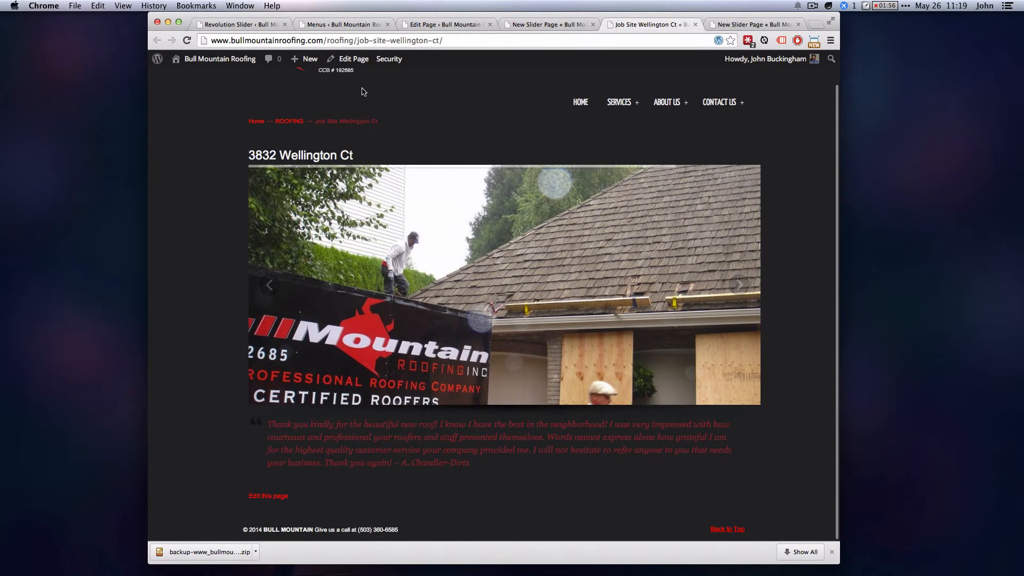
- Open the Job Site Wellington Ct page for editing and add a closing </blockquote> tag after the testimonial
{"action": "left_click", "coordinate": [358, 60]}
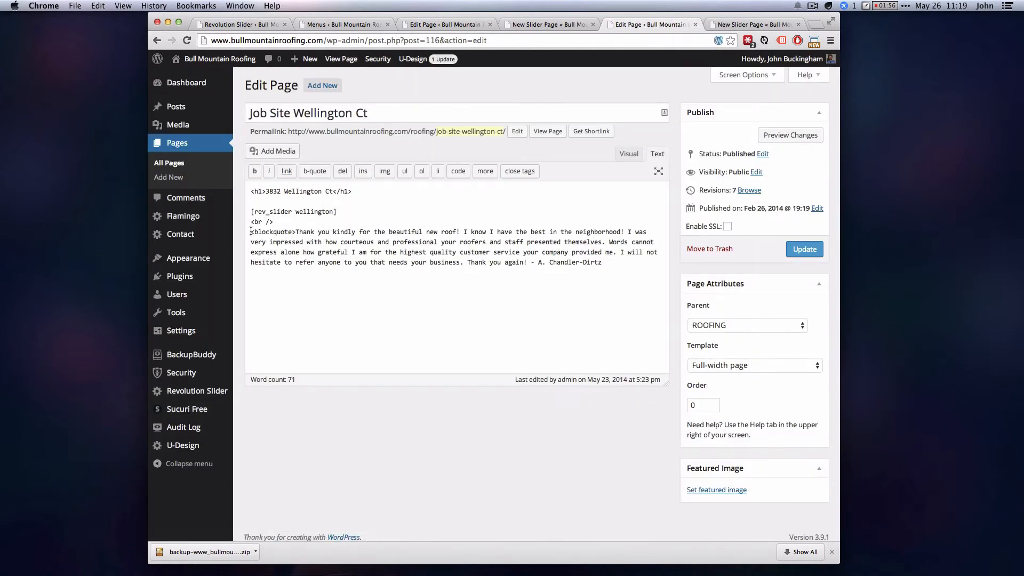
{"action": "left_click_drag", "start_coordinate": [251, 231], "coordinate": [298, 232]}
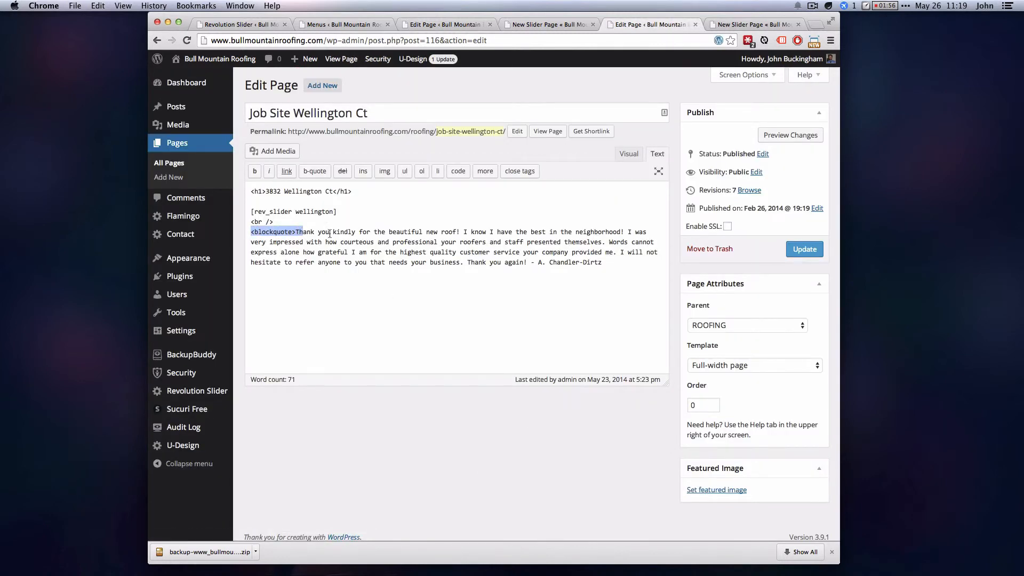
{"action": "left_click", "coordinate": [474, 251]}
{"action": "type", "text": "/blo"}
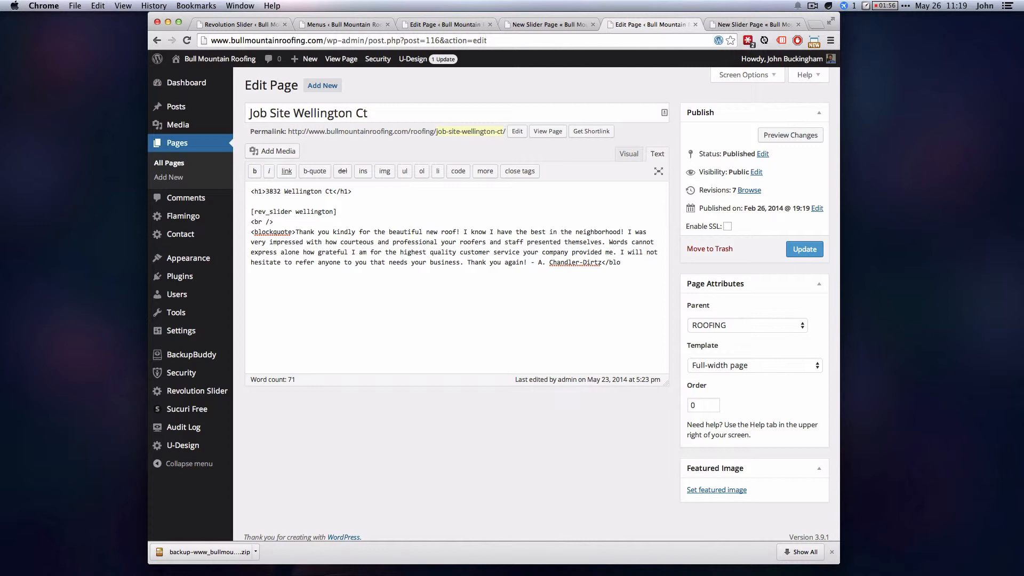
{"action": "type", "text": "ckquote>"}
- Copy the complete testimonial blockquote, including both tags, and update the Job Site Wellington Ct page
{"action": "left_click_drag", "start_coordinate": [251, 233], "coordinate": [579, 280]}
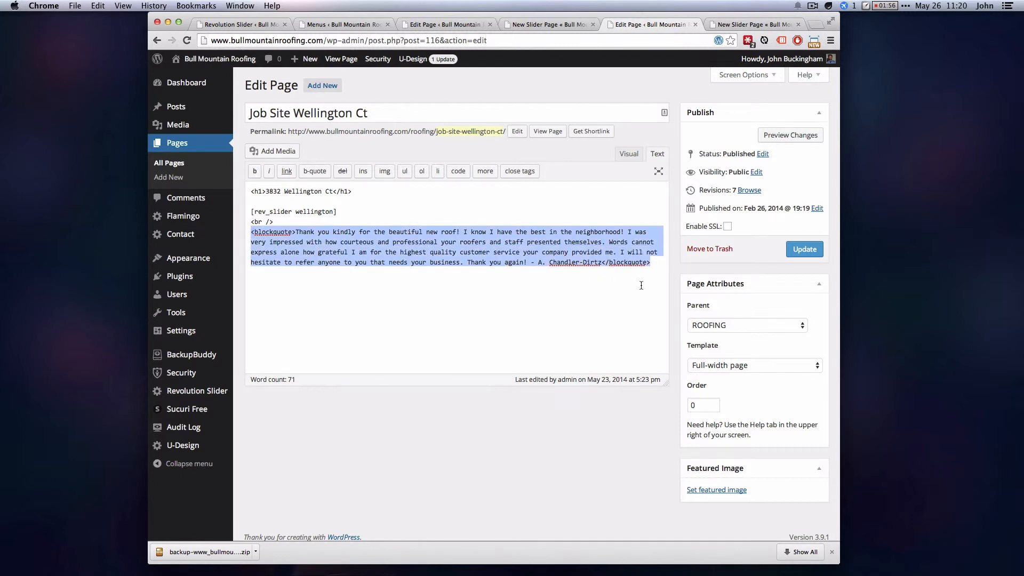
{"action": "left_click", "coordinate": [580, 289]}
{"action": "left_click", "coordinate": [816, 250]}
- Paste the testimonial blockquote below the slider shortcode on New Slider Page and review its opening tag, text and closing tag
{"action": "left_click", "coordinate": [550, 24]}
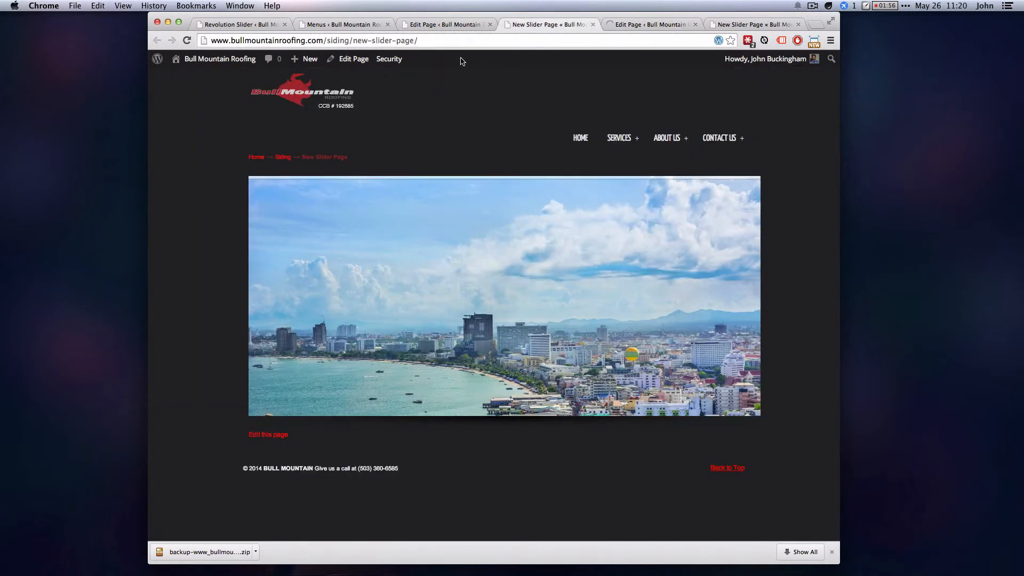
{"action": "left_click", "coordinate": [439, 26]}
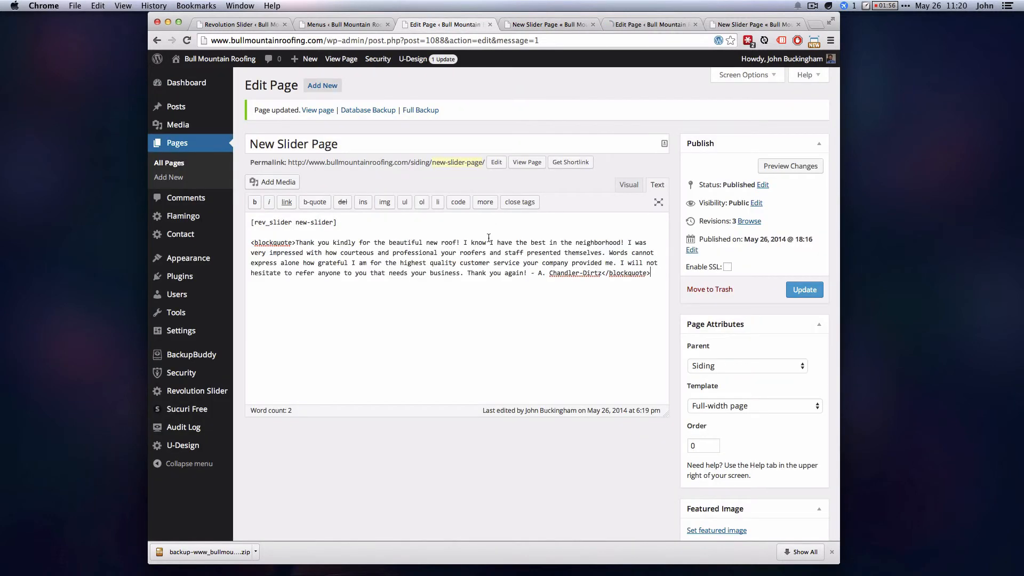
{"action": "left_click_drag", "start_coordinate": [278, 243], "coordinate": [296, 243]}
{"action": "left_click", "coordinate": [296, 244]}
{"action": "left_click_drag", "start_coordinate": [604, 274], "coordinate": [664, 273]}
{"action": "left_click", "coordinate": [621, 279]}
{"action": "left_click_drag", "start_coordinate": [600, 273], "coordinate": [297, 241]}
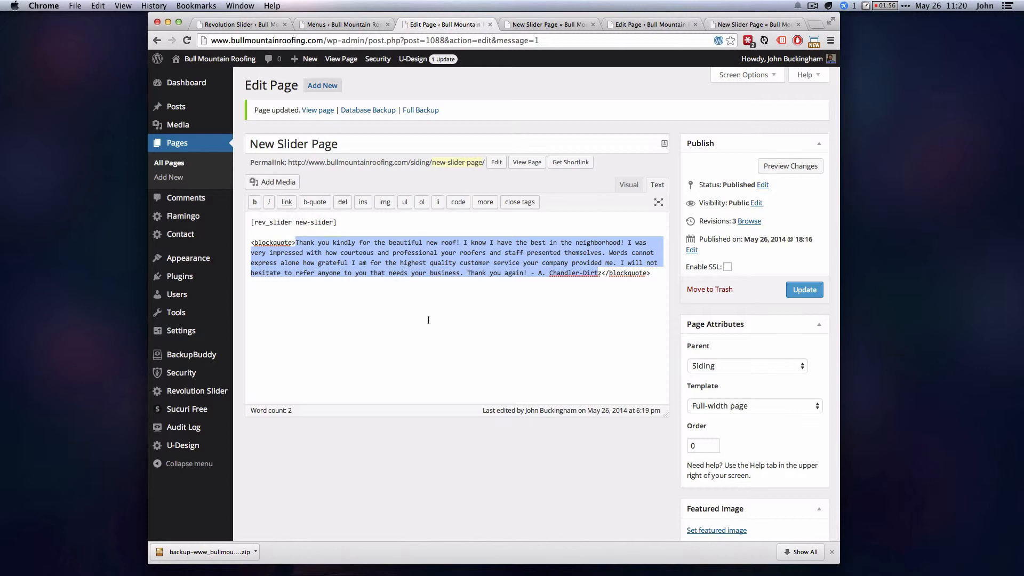
{"action": "key", "text": "Right"}
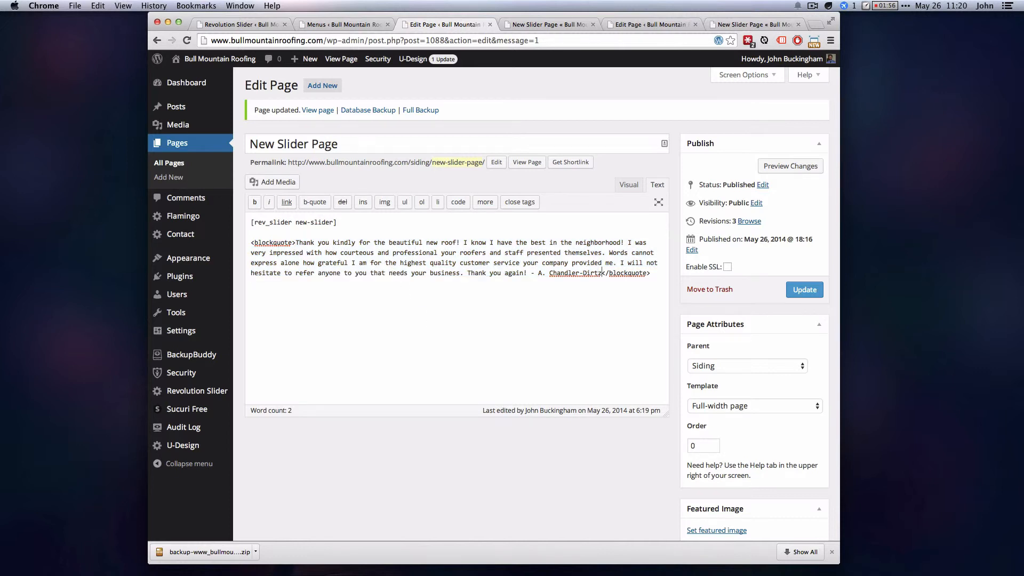
- Update New Slider Page with the testimonial and open the live page in a new tab
{"action": "left_click", "coordinate": [635, 27]}
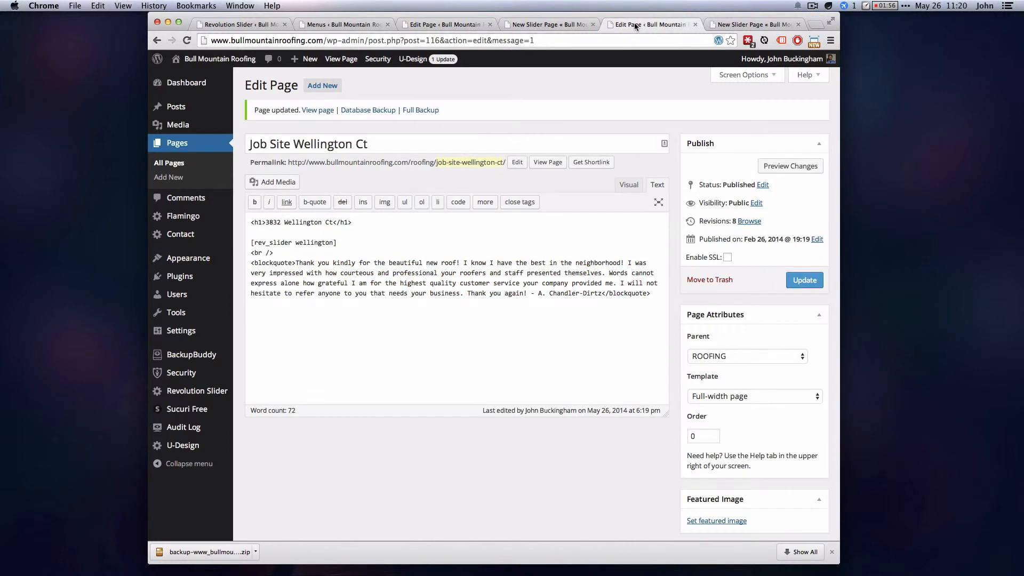
{"action": "left_click", "coordinate": [450, 25]}
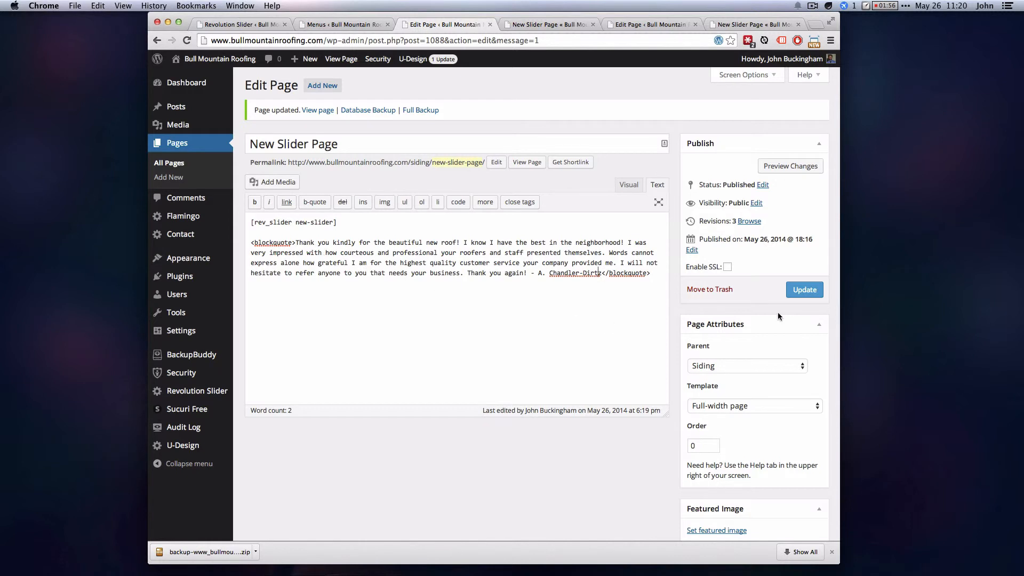
{"action": "left_click", "coordinate": [804, 290]}
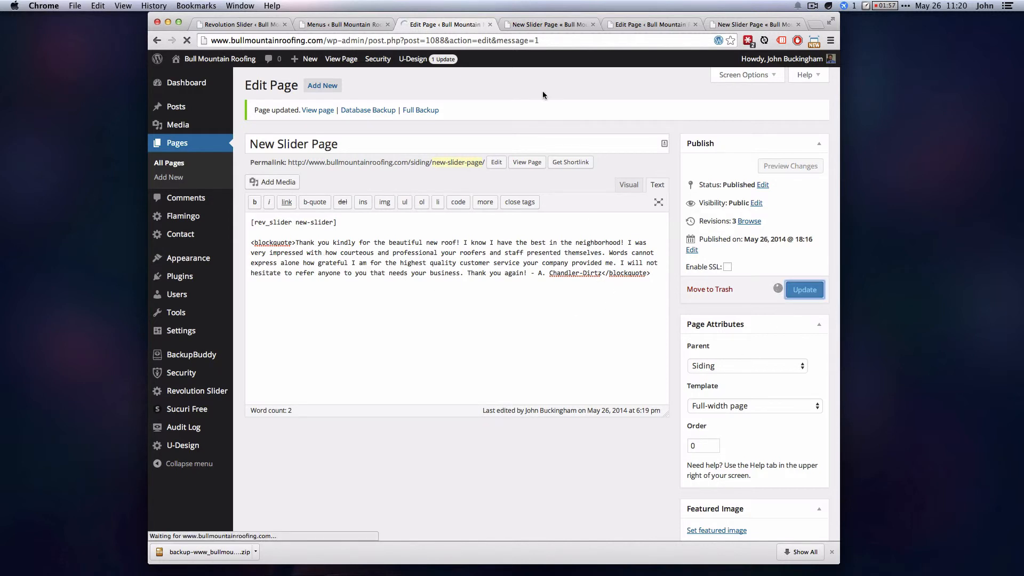
{"action": "left_click", "coordinate": [341, 61], "text": "super"}
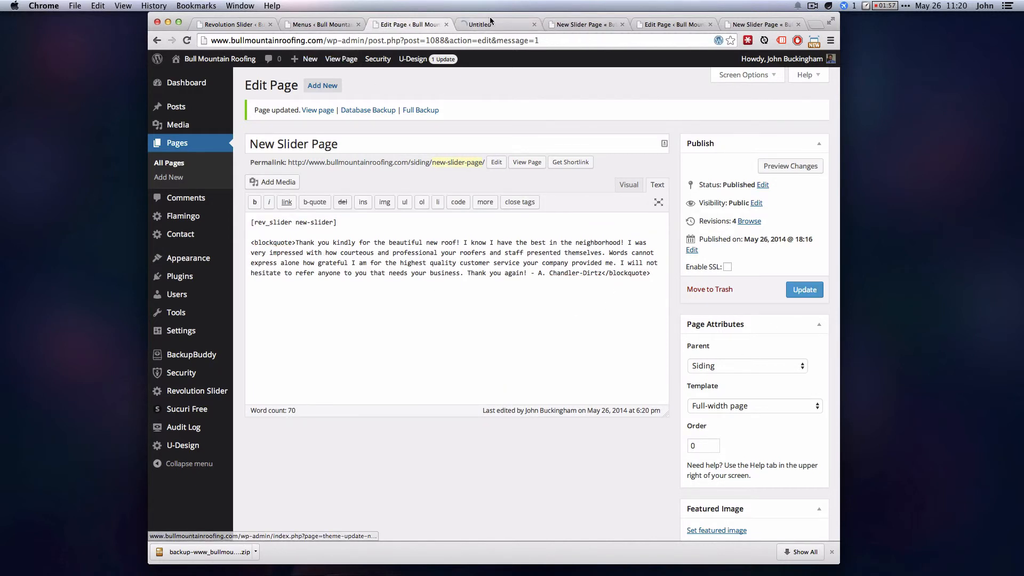
{"action": "left_click", "coordinate": [491, 23]}
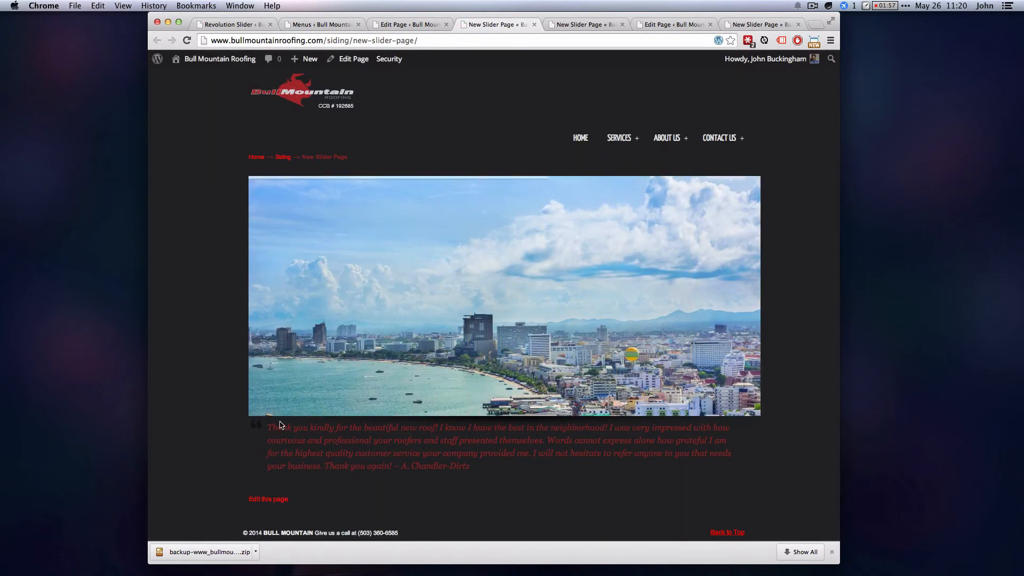
- Insert two <br /> lines between the slider shortcode and the blockquote on New Slider Page and update the page
{"action": "left_click", "coordinate": [427, 25]}
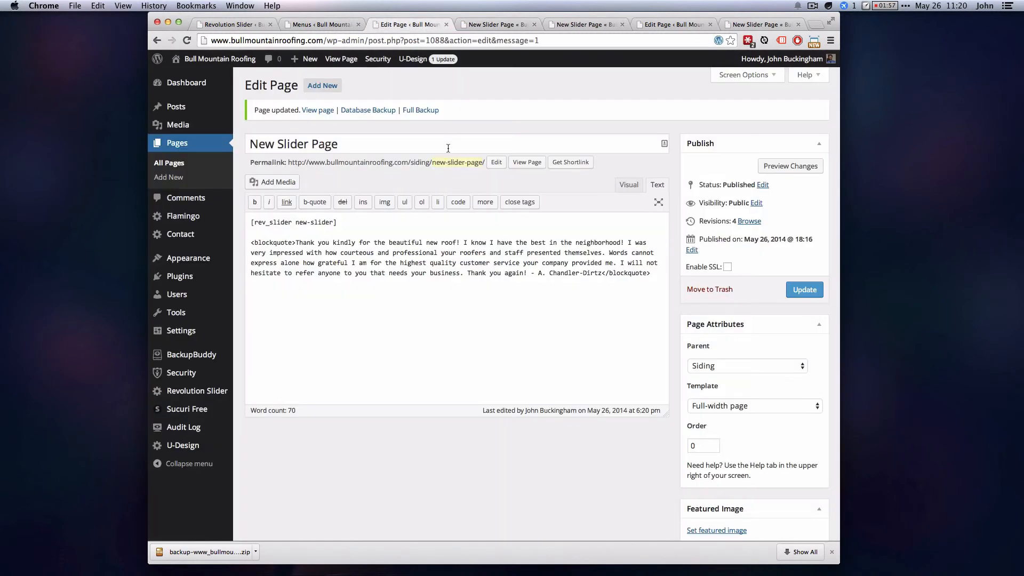
{"action": "left_click", "coordinate": [351, 234]}
{"action": "key", "text": "shift+Left"}
{"action": "key", "text": "shift+Left"}
{"action": "key", "text": "shift+Left"}
{"action": "key", "text": "shift+Left"}
{"action": "key", "text": "super+c"}
{"action": "key", "text": "Right"}
{"action": "key", "text": "Return"}
{"action": "key", "text": "super+v"}
{"action": "left_click", "coordinate": [804, 289]}
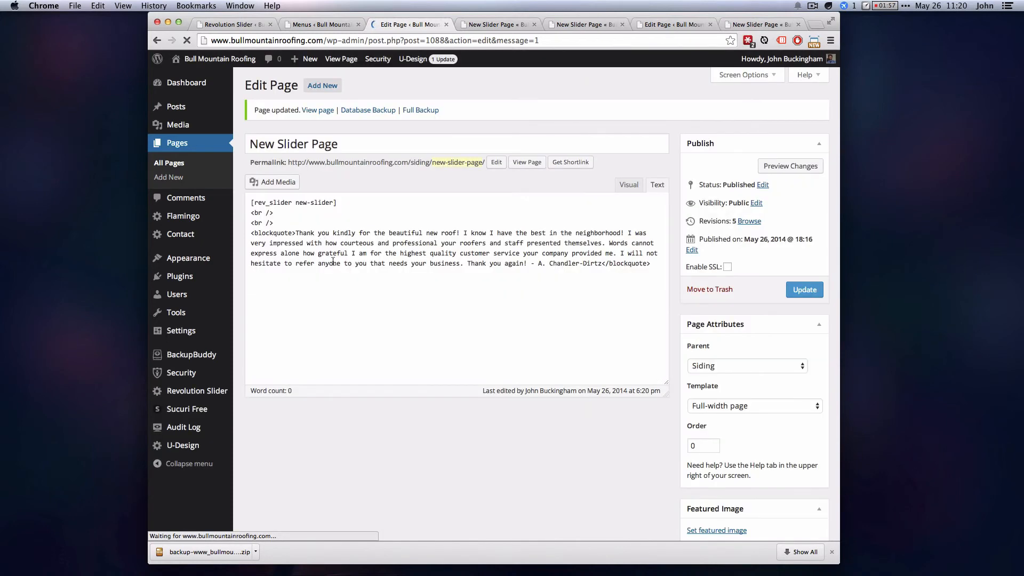
- Reload the live New Slider Page and examine the spacing between the slider and the testimonial
{"action": "left_click", "coordinate": [507, 24]}
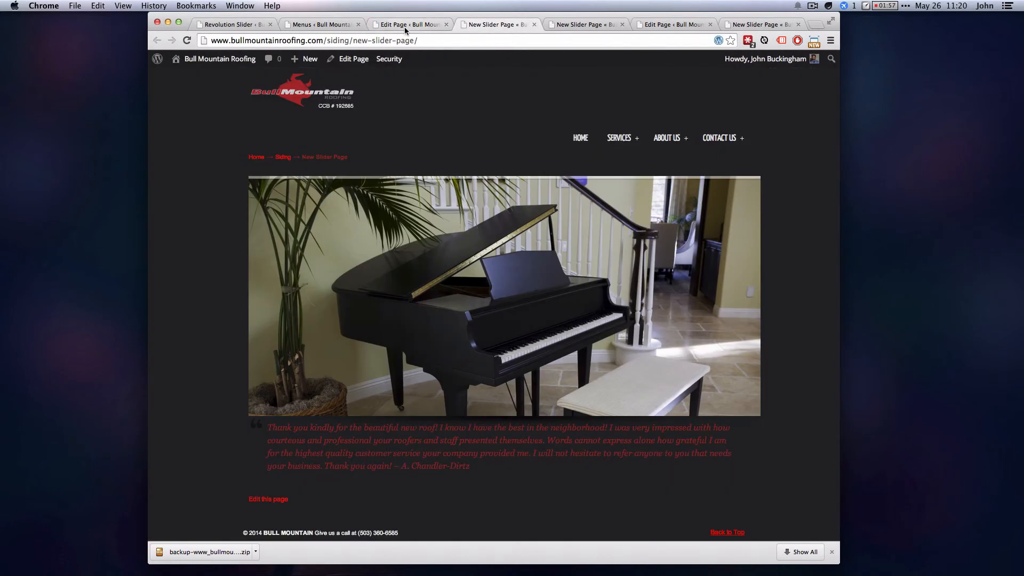
{"action": "left_click", "coordinate": [404, 27]}
{"action": "left_click", "coordinate": [576, 28]}
{"action": "key", "text": "super+r"}
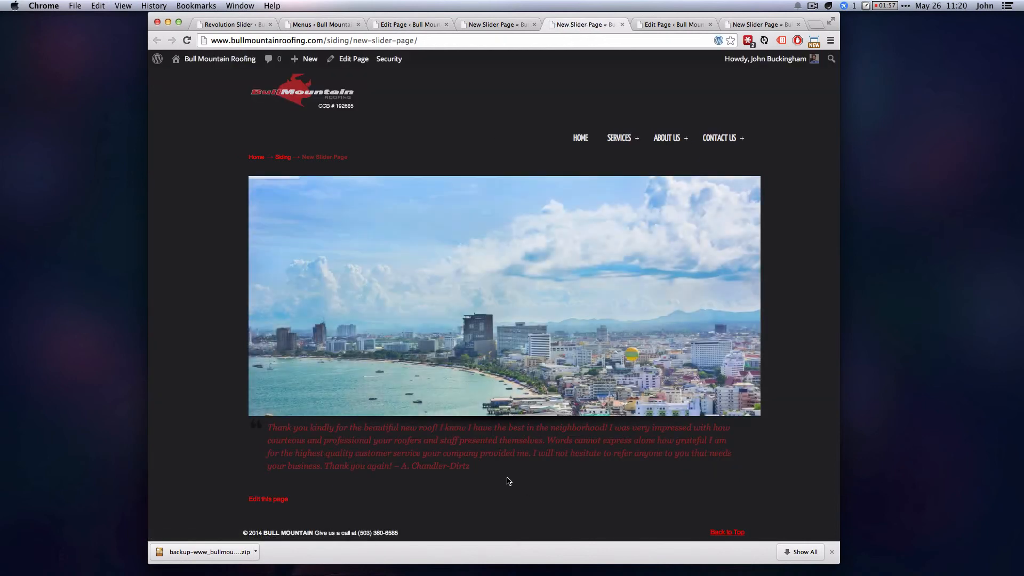
{"action": "key", "text": "super+r"}
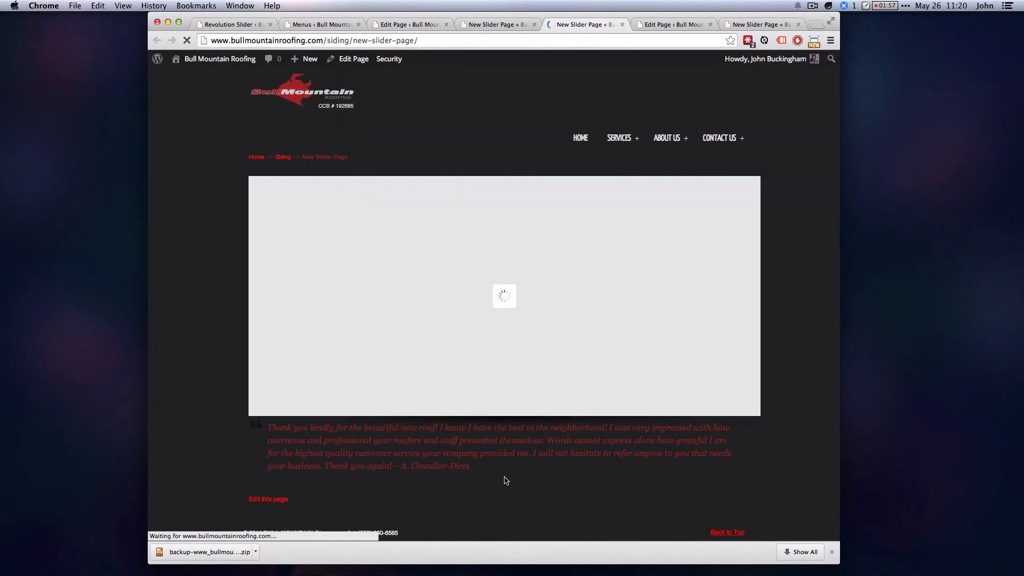
- Remove both <br /> lines from New Slider Page, leaving one blank line between the slider shortcode and the blockquote
{"action": "left_click", "coordinate": [440, 26]}
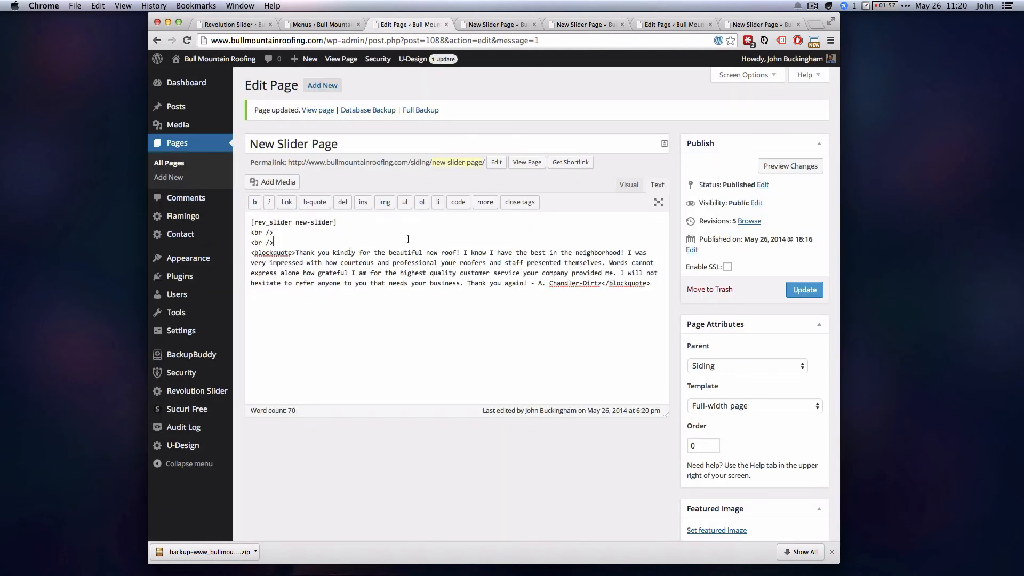
{"action": "left_click_drag", "start_coordinate": [274, 243], "coordinate": [232, 225]}
{"action": "key", "text": "Right"}
{"action": "left_click_drag", "start_coordinate": [321, 249], "coordinate": [247, 234]}
{"action": "left_click", "coordinate": [397, 283]}
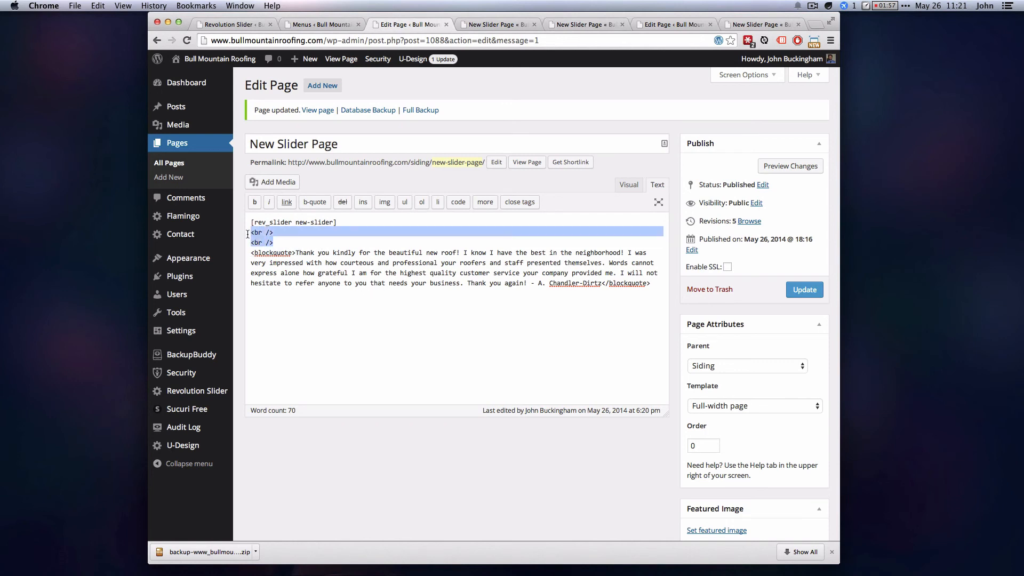
{"action": "key", "text": "BackSpace"}
{"action": "key", "text": "Return"}
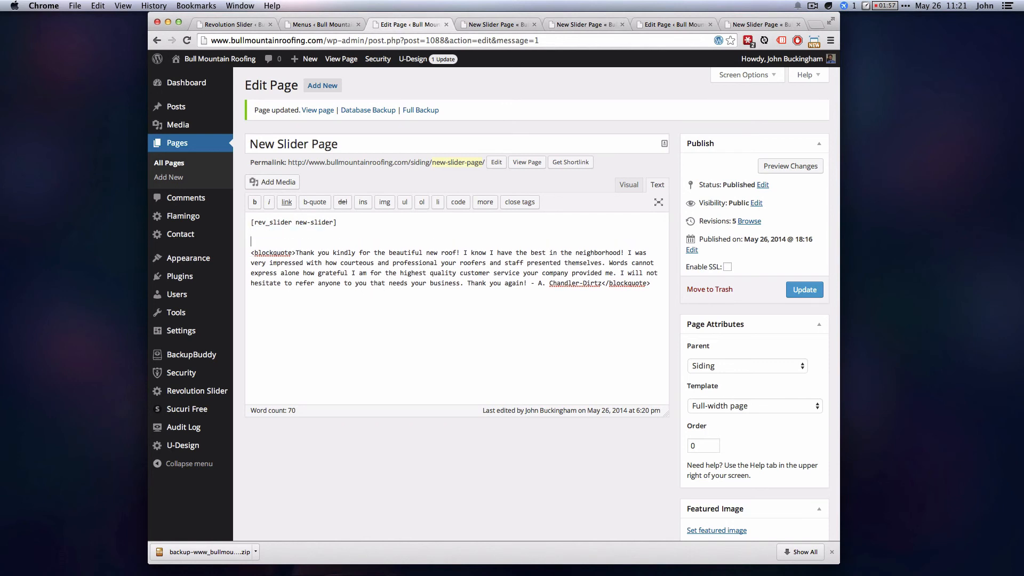
{"action": "key", "text": "BackSpace"}
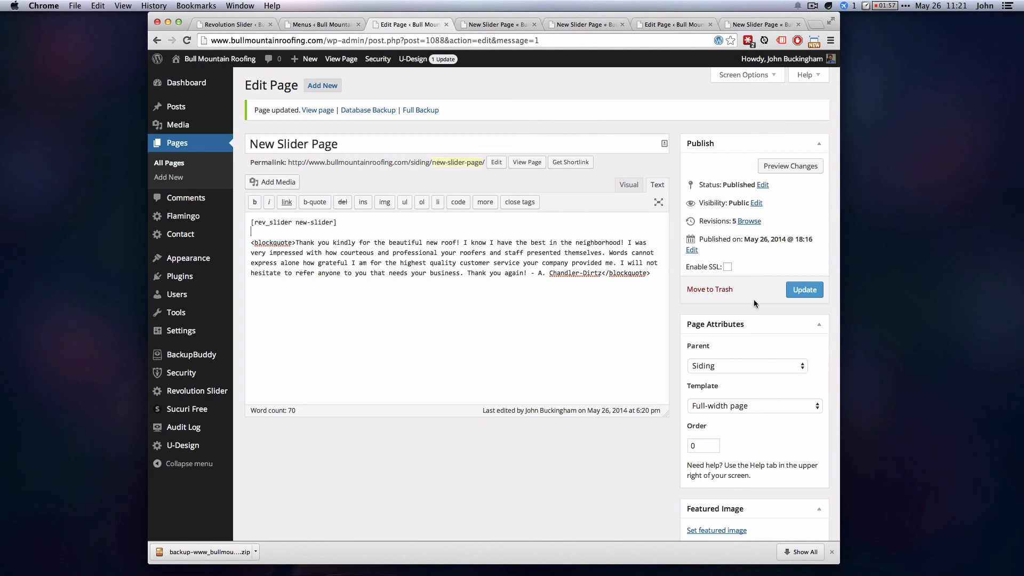
{"action": "scroll", "coordinate": [543, 304], "scroll_direction": "down", "scroll_amount": 2}
{"action": "scroll", "coordinate": [469, 339], "scroll_direction": "up", "scroll_amount": 1}
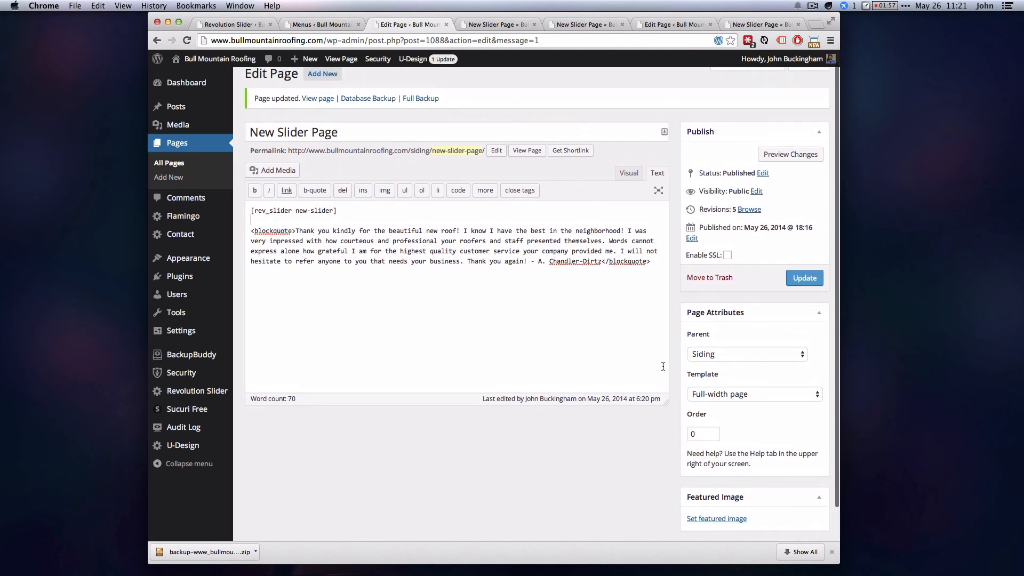
{"action": "scroll", "coordinate": [663, 366], "scroll_direction": "up", "scroll_amount": 1}
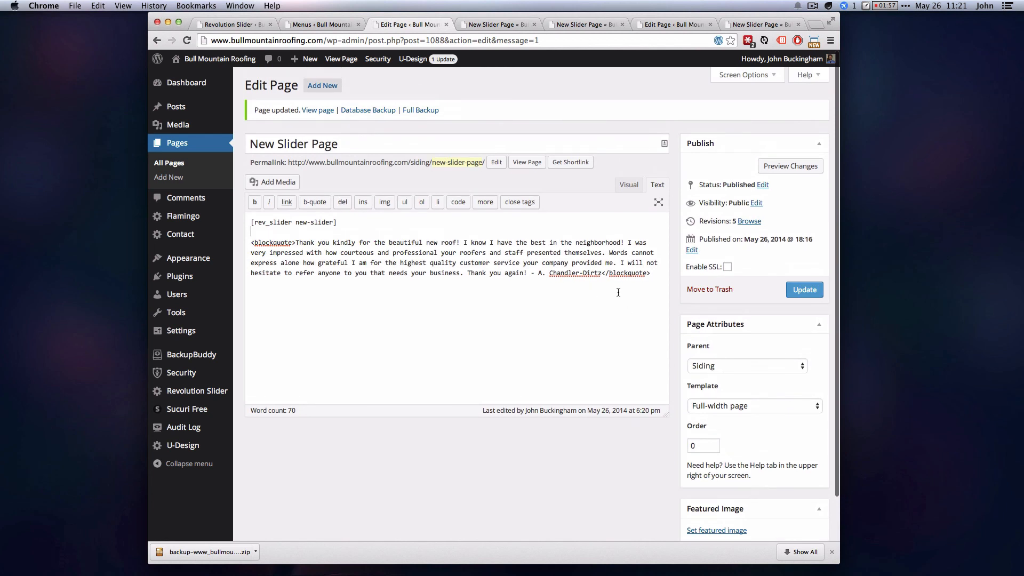